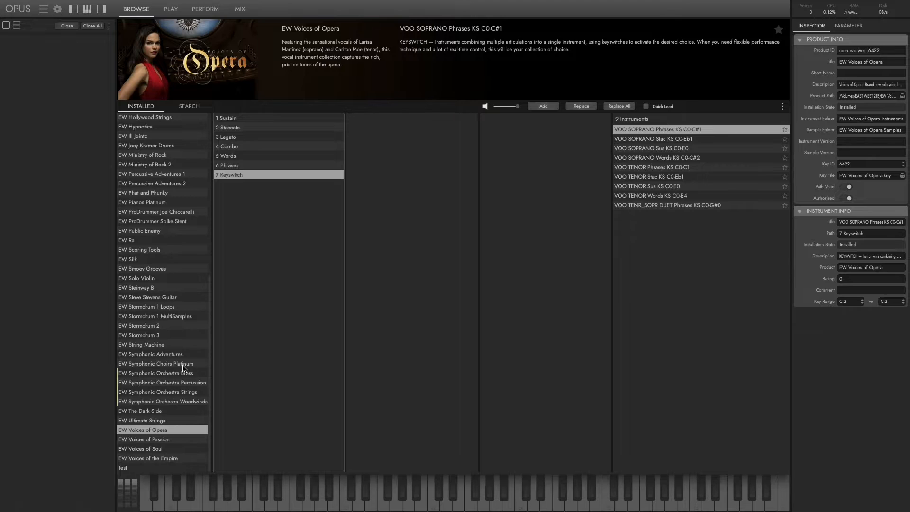
Step: Load the MEN WB Multi from the Mens Choir folder of EW Hollywood Choirs Diamond and show its WordBuilder performance view
left_click(183, 364)
left_click(229, 128)
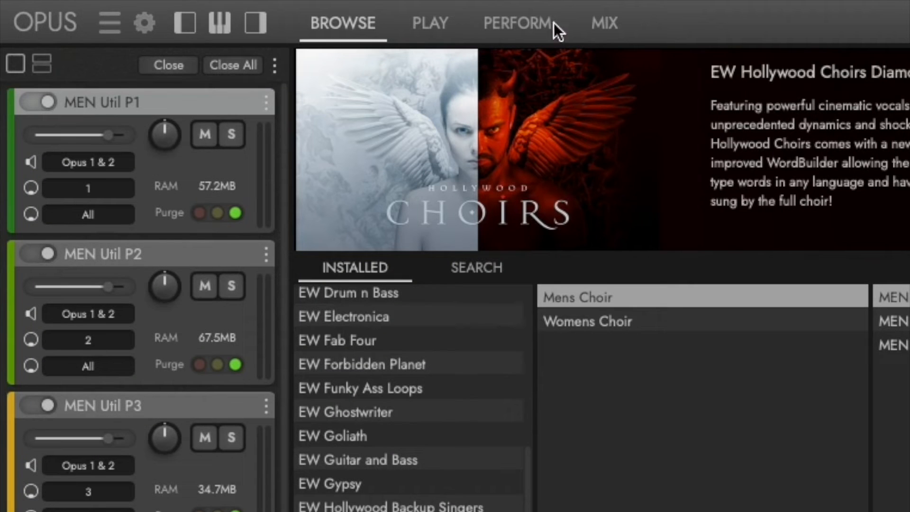
left_click(218, 10)
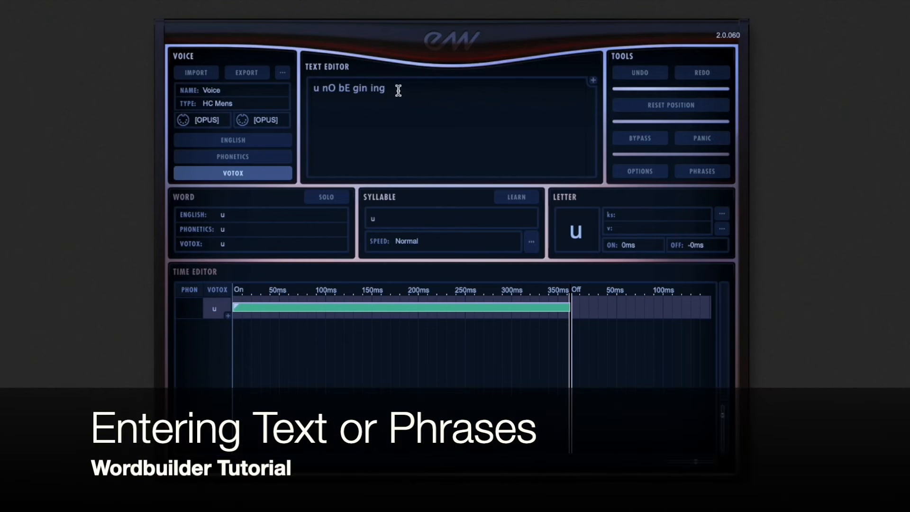
Step: Select the phrase text and switch the voice's text input mode through English and Phonetics back to Votox
left_click_drag(411, 138, 355, 137)
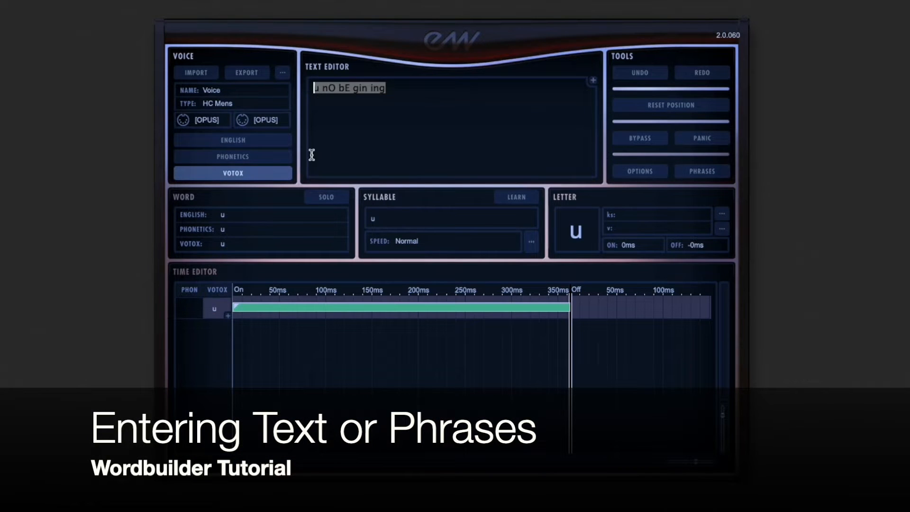
left_click(280, 141)
left_click(281, 157)
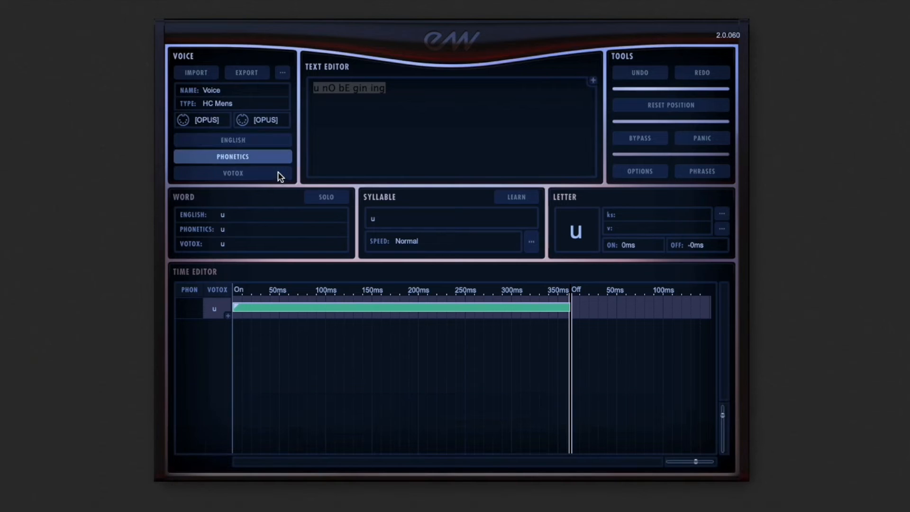
left_click(277, 173)
left_click(433, 91)
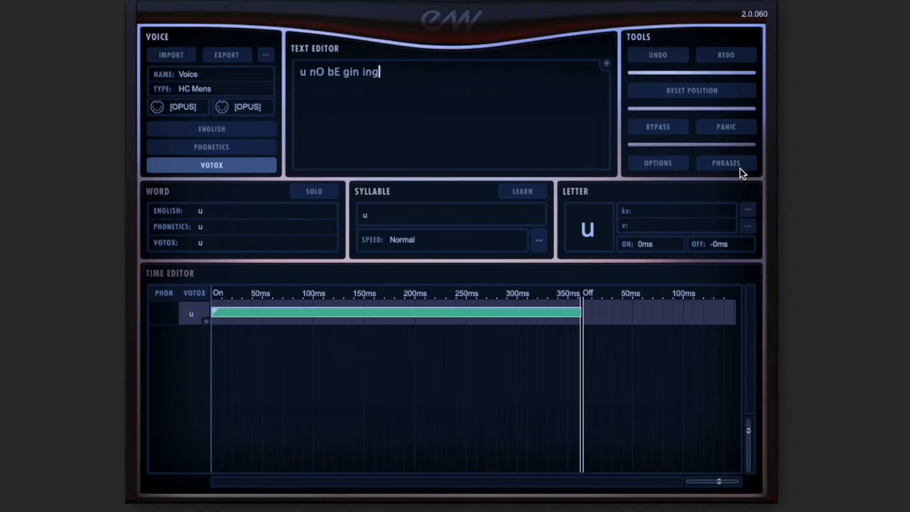
Step: Browse the stored phrase categories and load "The dragon is sleeping" from the English Phrases into the text editor
left_click(740, 168)
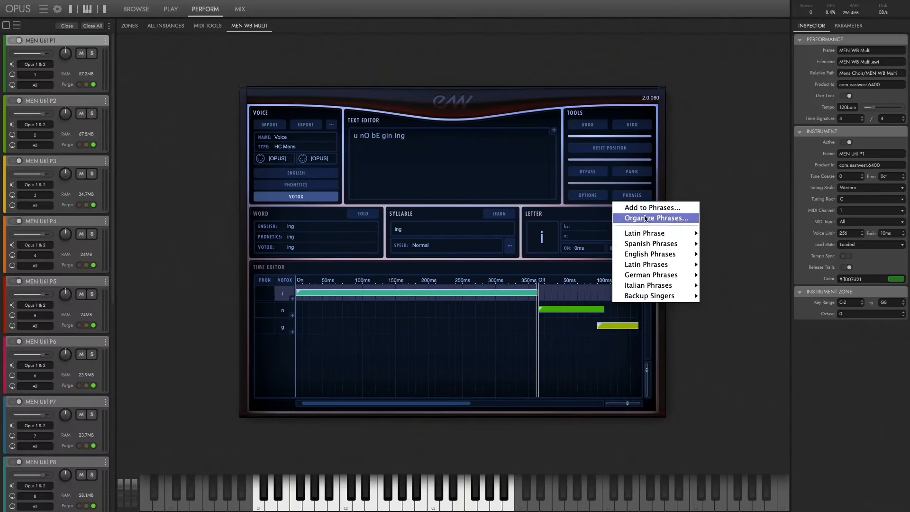
mouse_move(751, 220)
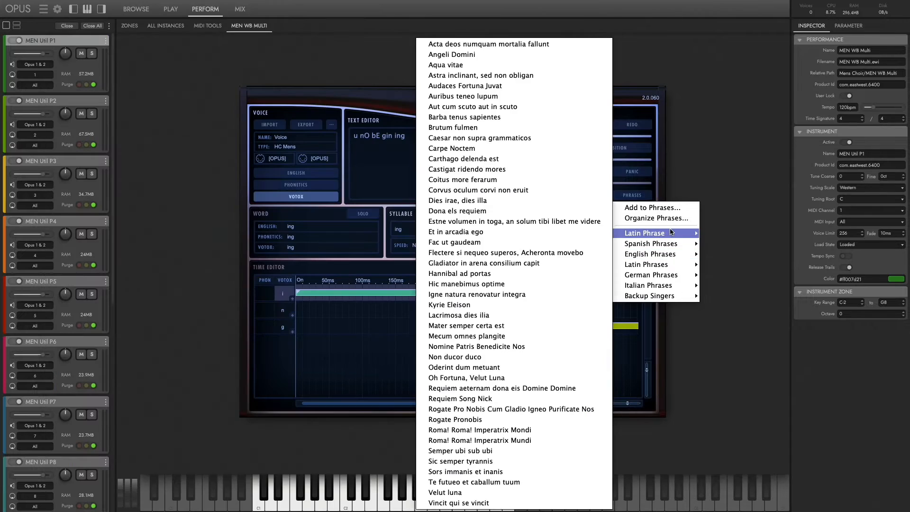
mouse_move(673, 255)
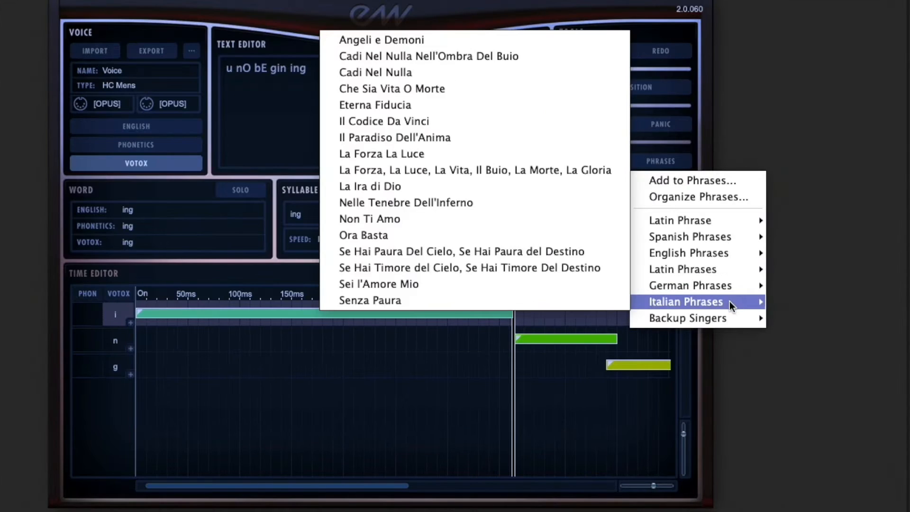
mouse_move(681, 297)
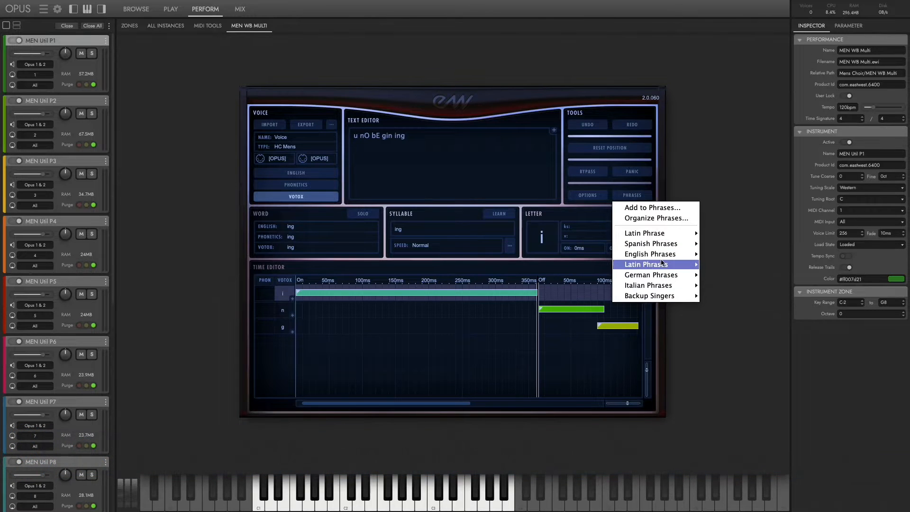
mouse_move(661, 258)
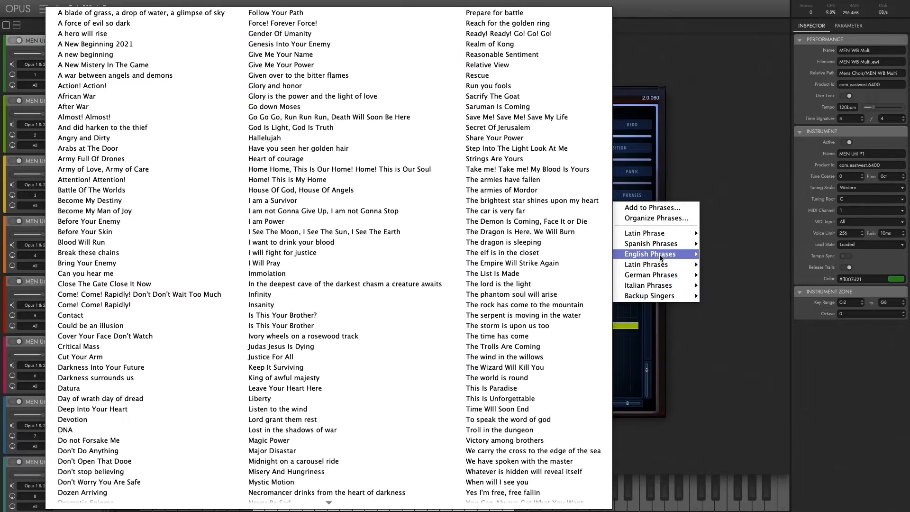
left_click(558, 243)
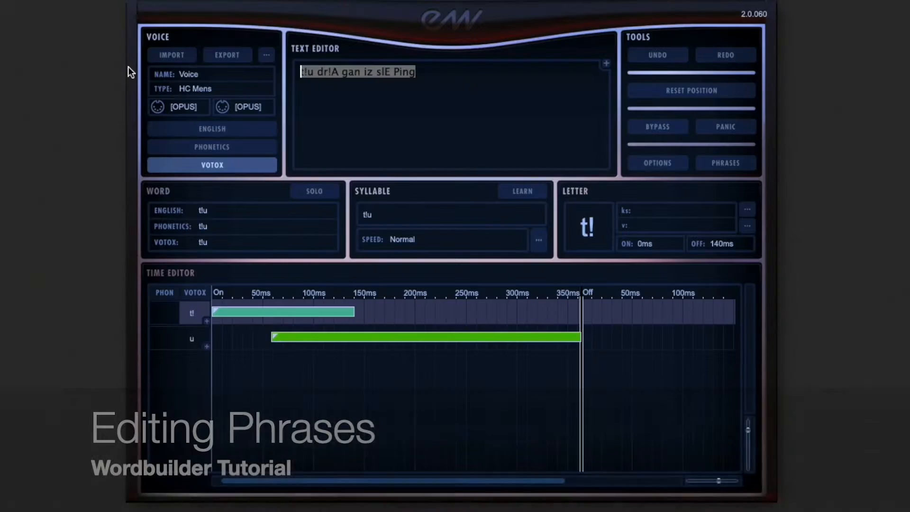
Step: Set the text input mode to English and replace the phrase with "word build der"
left_click(227, 130)
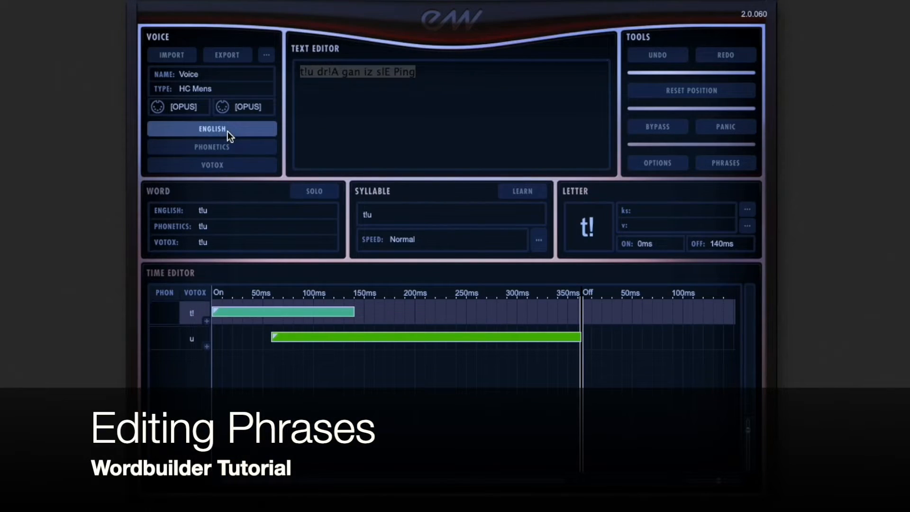
left_click_drag(437, 75, 258, 73)
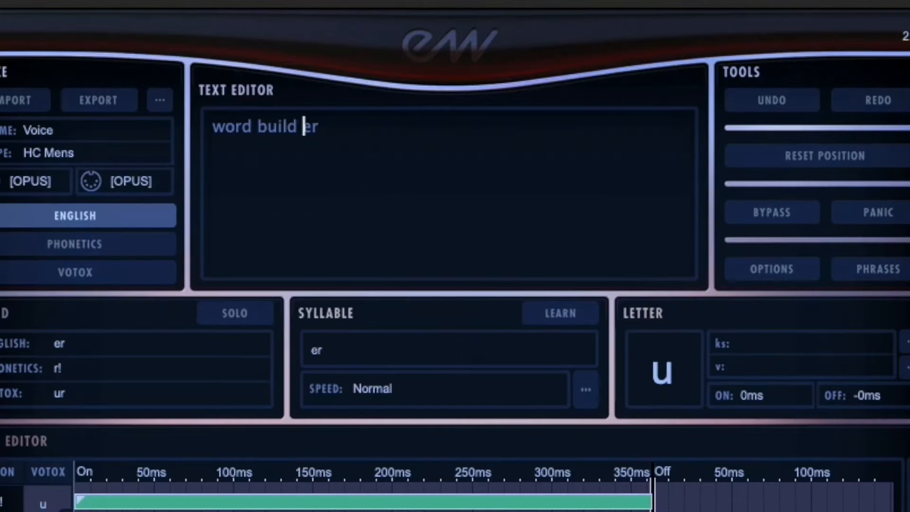
type("d")
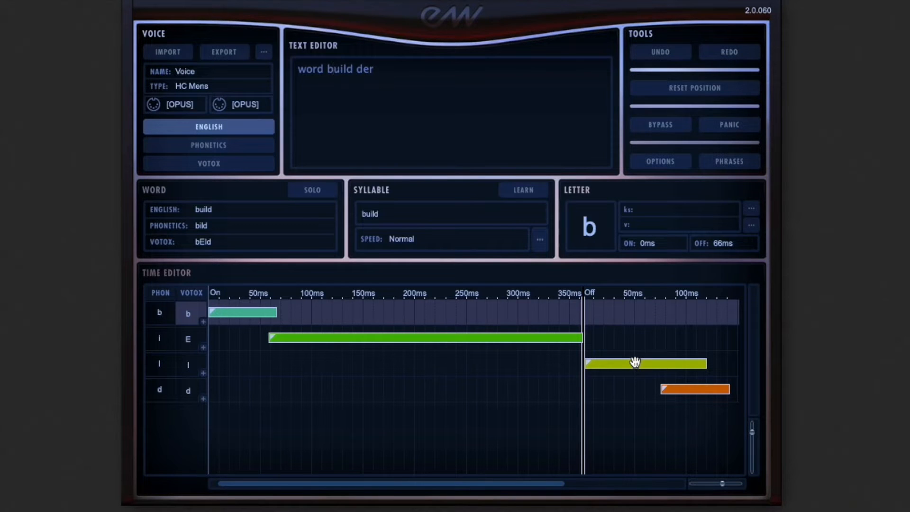
Step: Select the word "word" and examine the timing of its w, u, r and d letters in the Time Editor
left_click(302, 70)
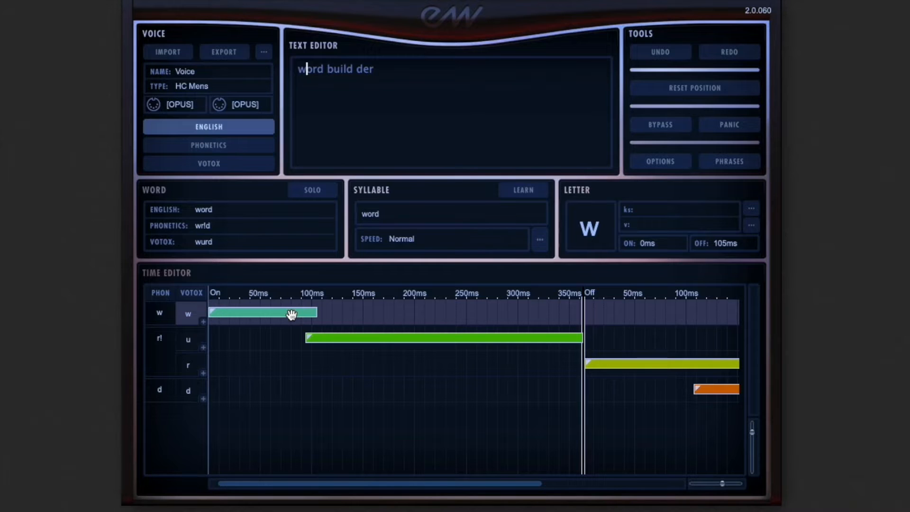
left_click(292, 314)
left_click(407, 339)
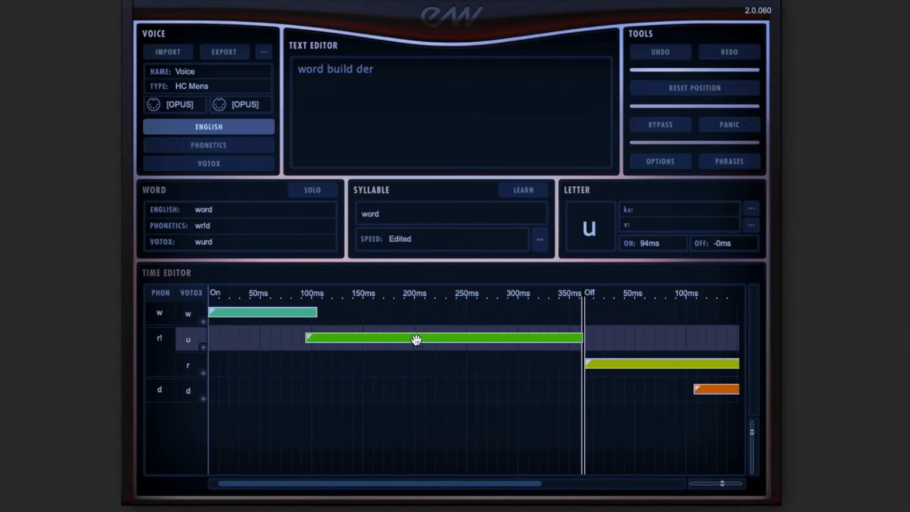
left_click(683, 363)
left_click(705, 389)
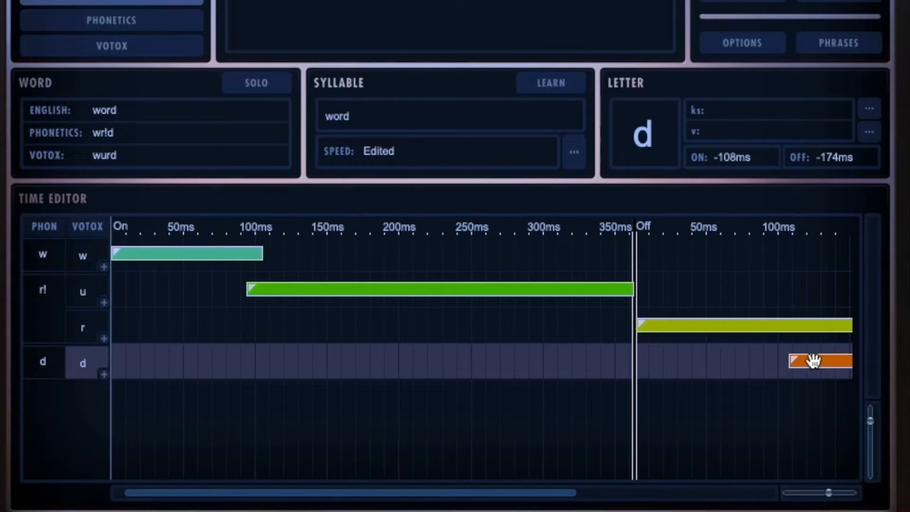
left_click(339, 293)
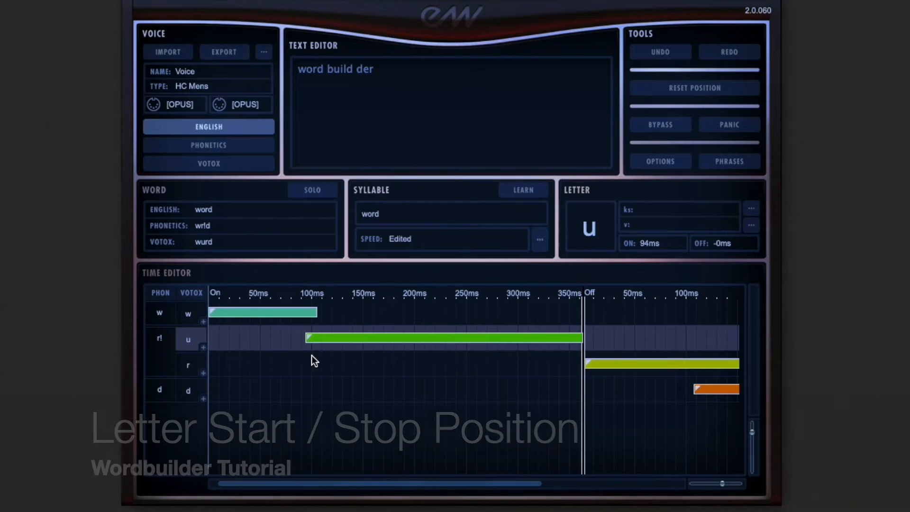
Step: Set the letter u of "word" to start at about 105 ms and end at about 155 ms
left_click_drag(306, 339, 444, 337)
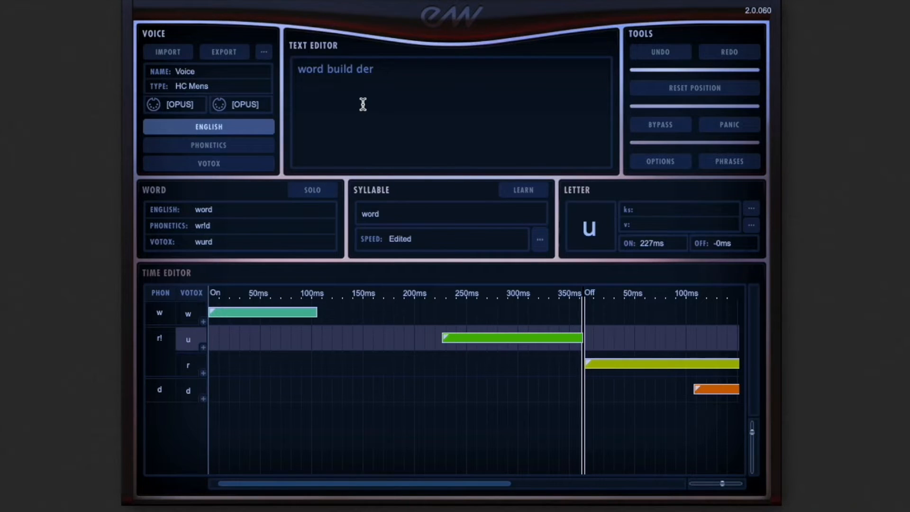
left_click_drag(442, 341, 316, 342)
left_click_drag(579, 342, 368, 341)
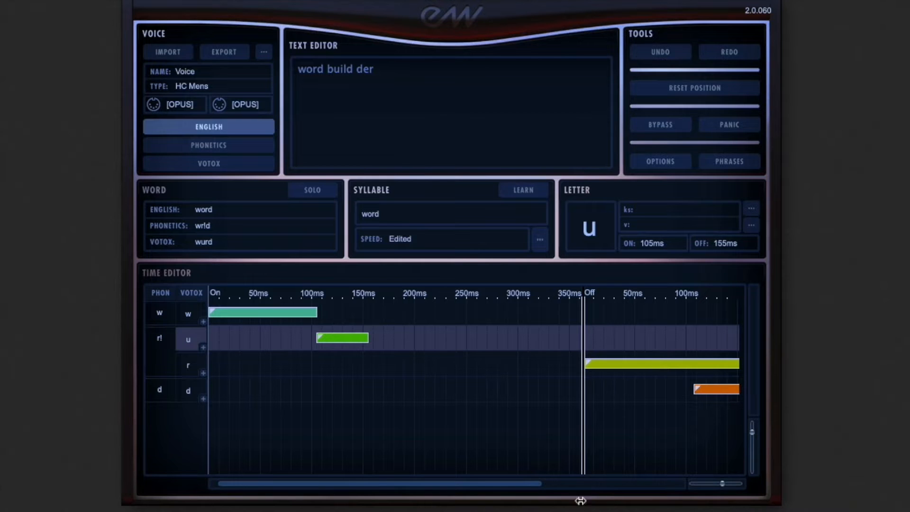
Step: Shorten the r of "word" to end about 95 ms after Off and lengthen its d to end about 284 ms after Off
left_click_drag(533, 485, 650, 476)
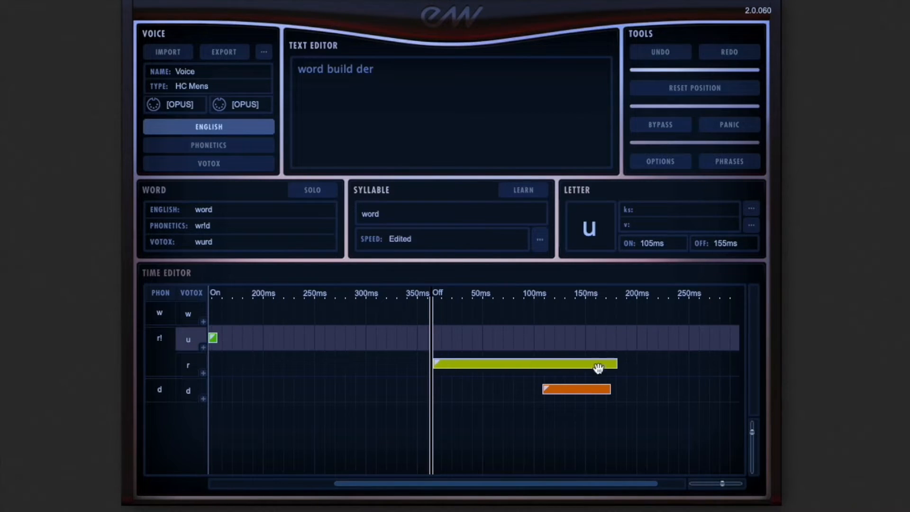
left_click(591, 363)
left_click_drag(615, 366, 529, 365)
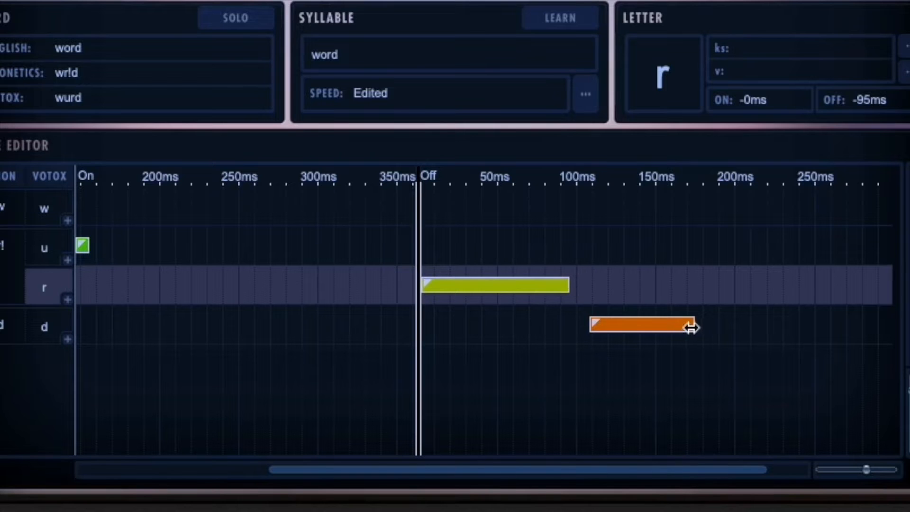
left_click_drag(690, 327, 871, 325)
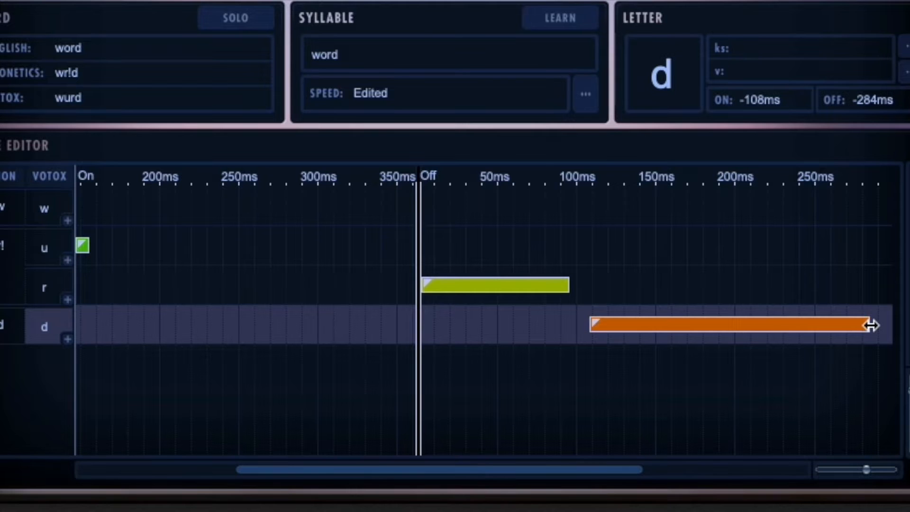
Step: Extend the end of the u in "word" to the Off marker and delay the start of its d
left_click_drag(631, 470, 463, 469)
left_click_drag(321, 249, 642, 248)
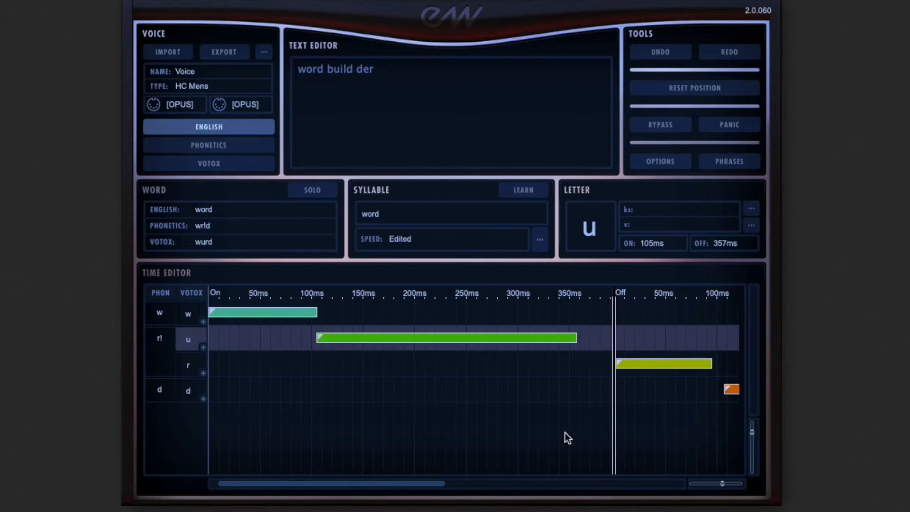
left_click_drag(422, 483, 529, 483)
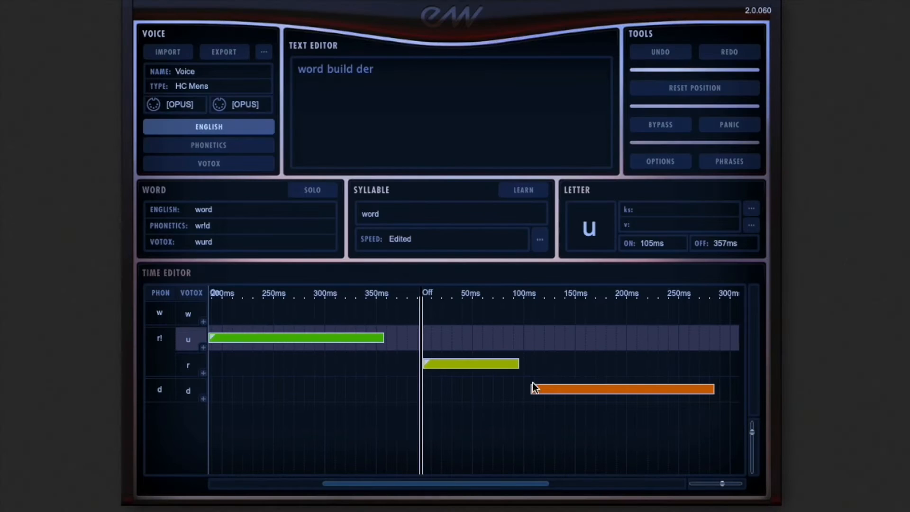
left_click_drag(533, 388, 599, 388)
left_click_drag(384, 338, 422, 339)
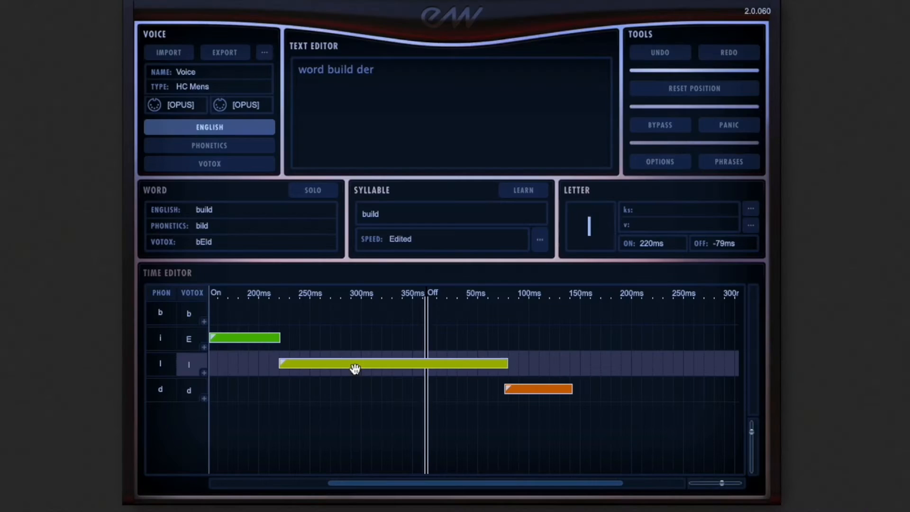
Step: Shift the whole l bar of "build" slightly forward in time and move its d bar much further past Off
mouse_move(355, 364)
left_mouse_down()
mouse_move(331, 363)
mouse_move(379, 356)
mouse_move(360, 358)
left_mouse_up()
left_click(544, 393)
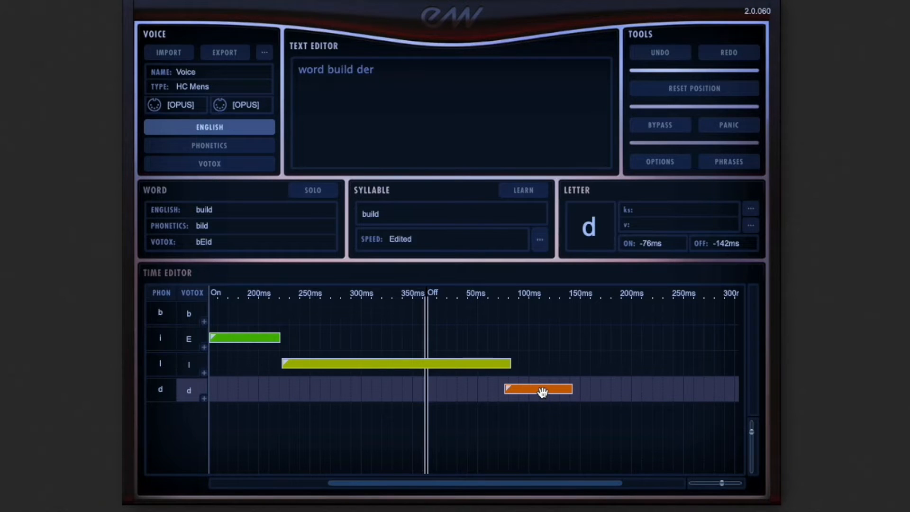
left_click_drag(542, 392, 734, 396)
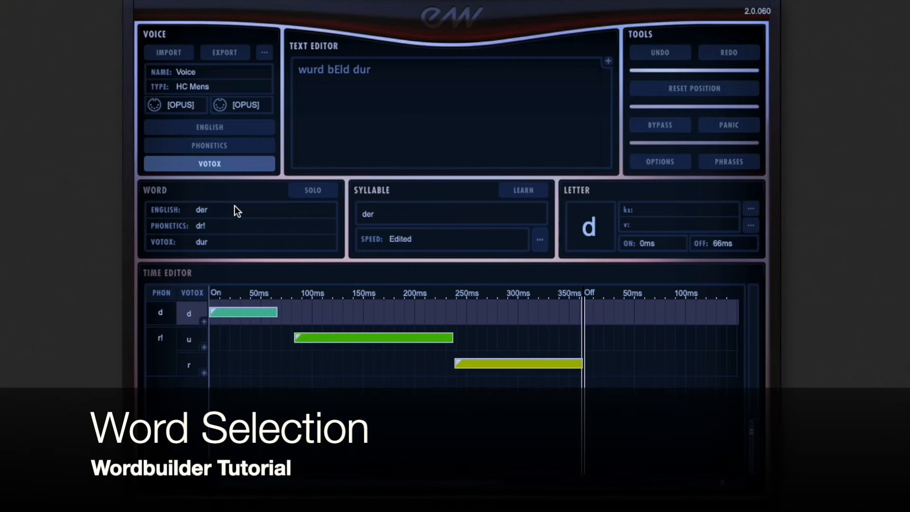
Step: Select the Votox word "wurd" and solo it, switching the solo off and on again
left_click(300, 69)
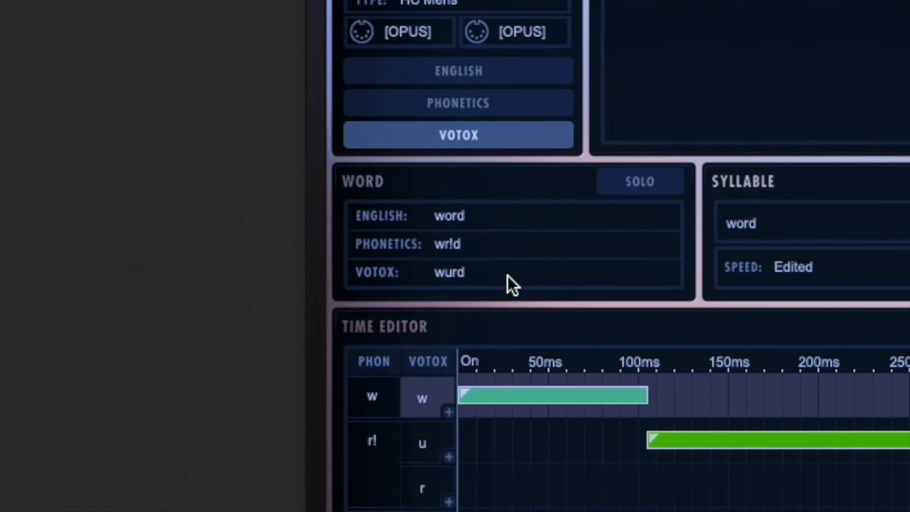
left_click(650, 187)
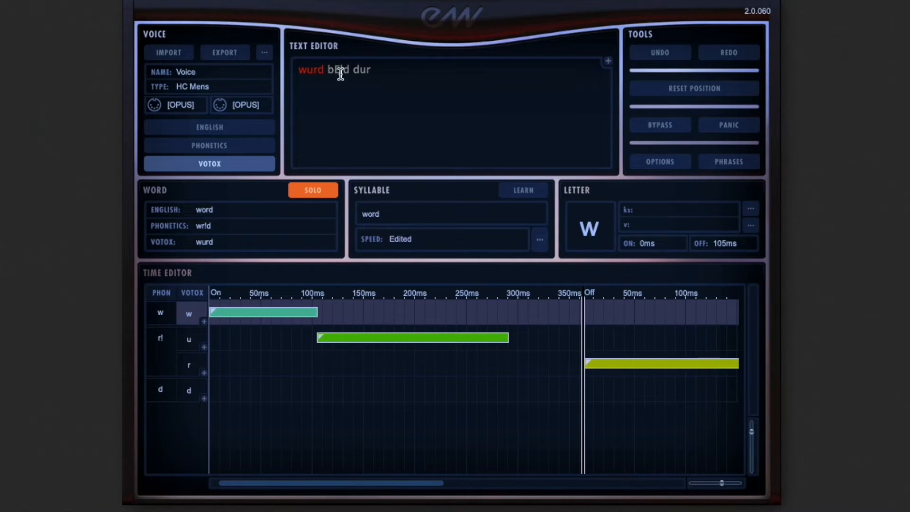
left_click(310, 190)
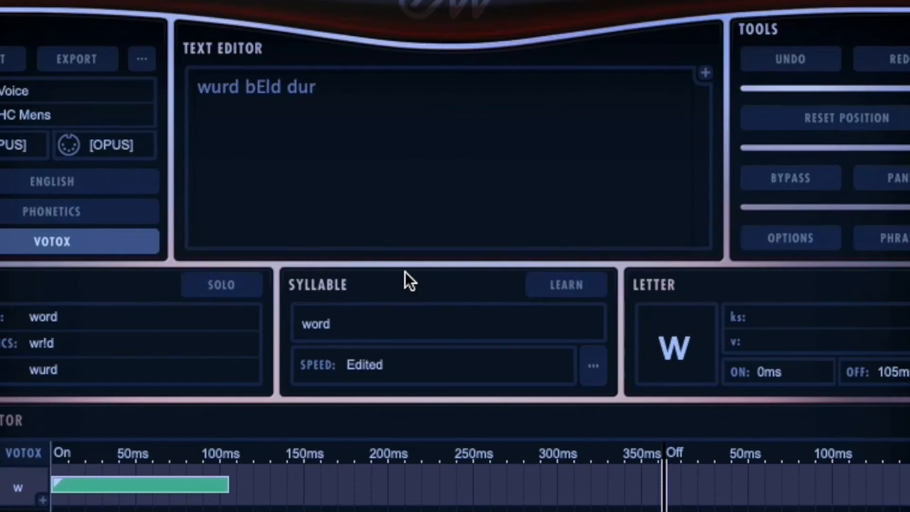
left_click(221, 282)
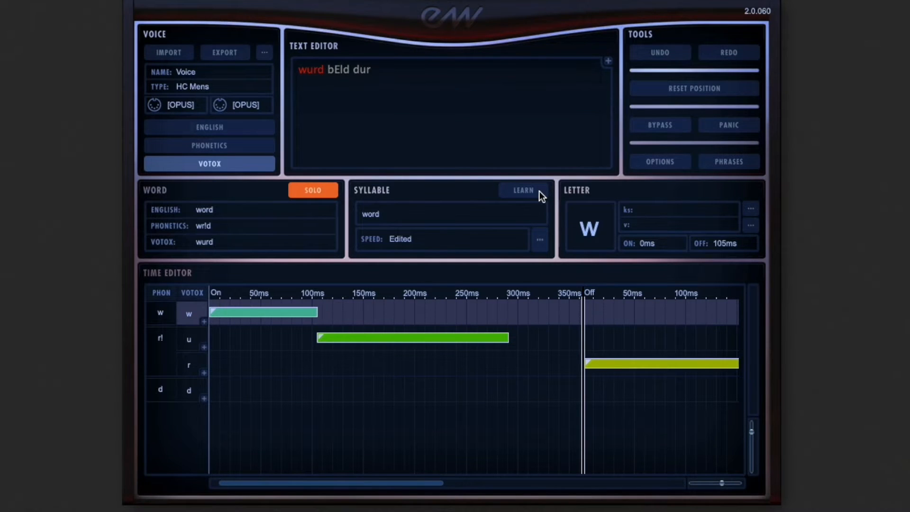
Step: Run the syllable Learn function on "word" in Sync/Draw Only mode and accept the played melody
left_click(532, 191)
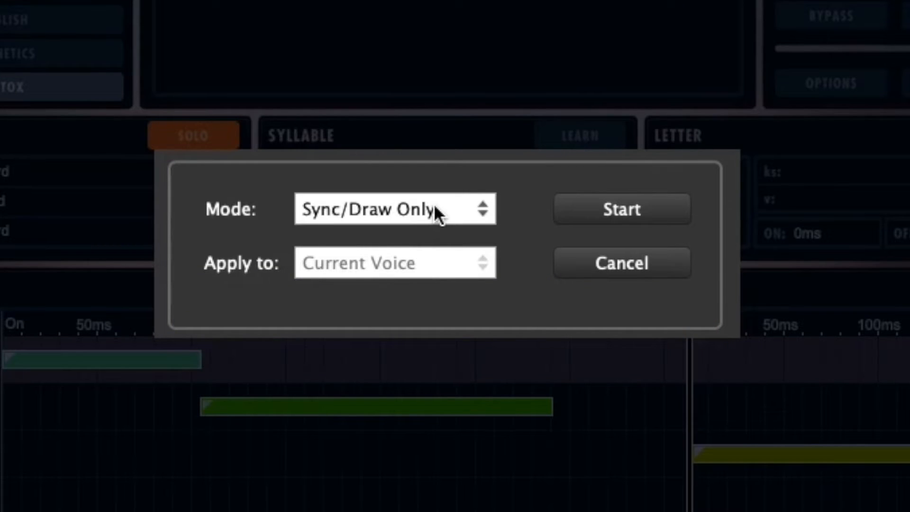
left_click(450, 207)
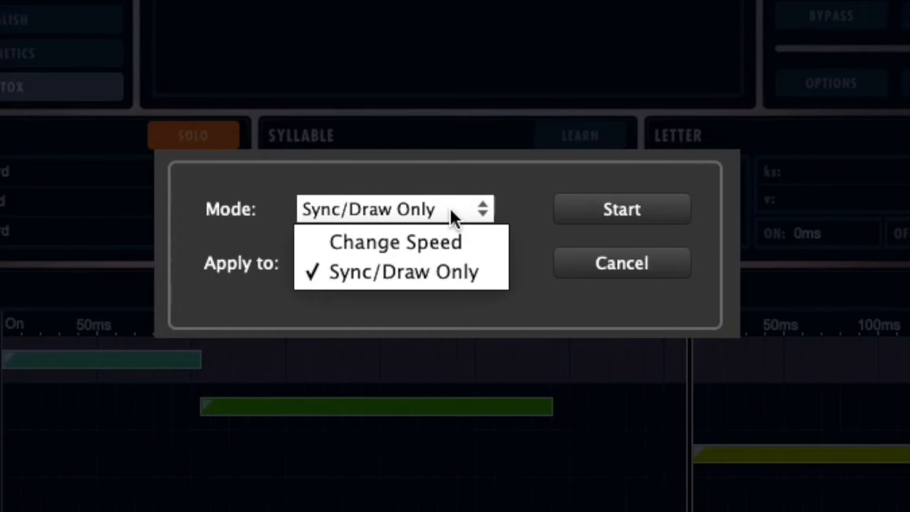
left_click(505, 178)
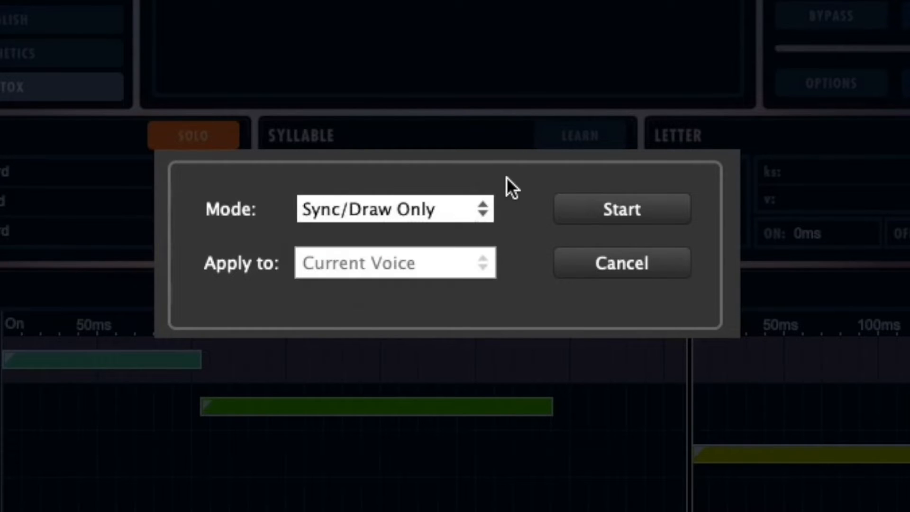
left_click(637, 210)
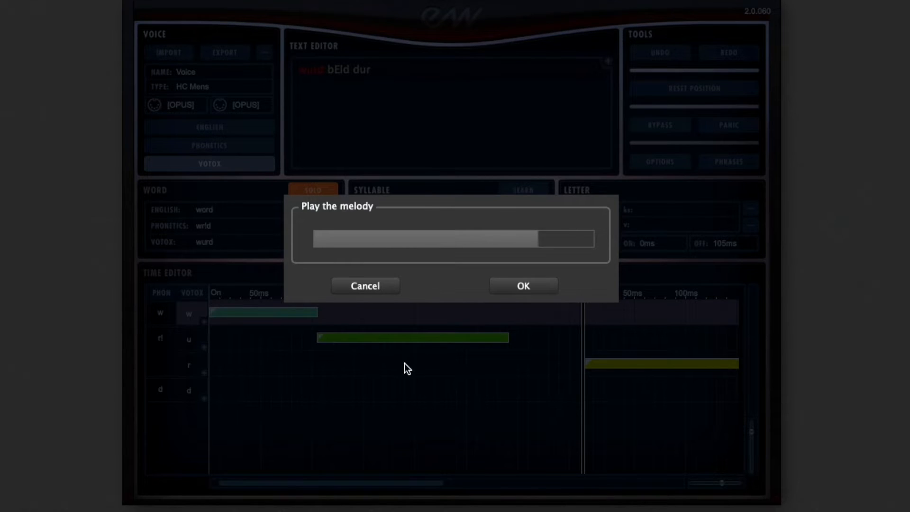
left_click(518, 287)
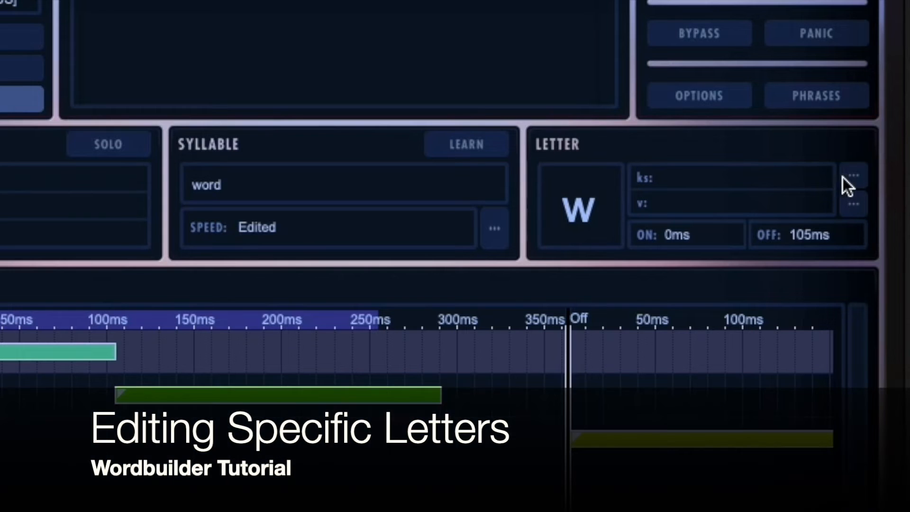
Step: Try the Normal Attack, Legato, Staccato and Slured, Sliding Legato key switches for the letter w and view its velocity operators
left_click(854, 176)
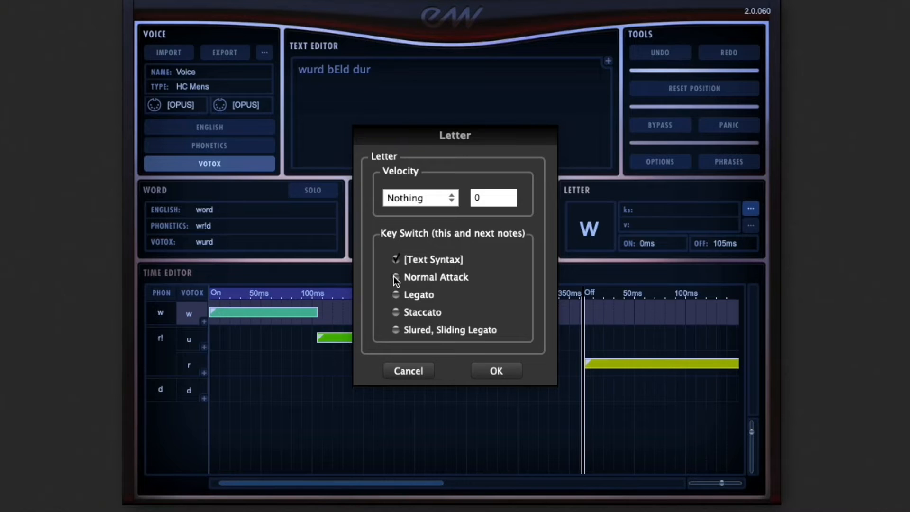
left_click(395, 279)
left_click(396, 295)
left_click(396, 312)
left_click(397, 330)
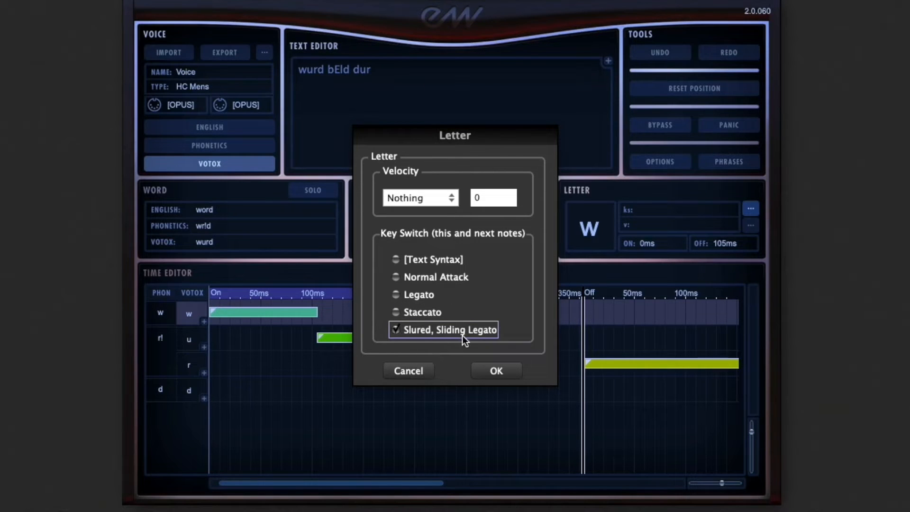
left_click(437, 195)
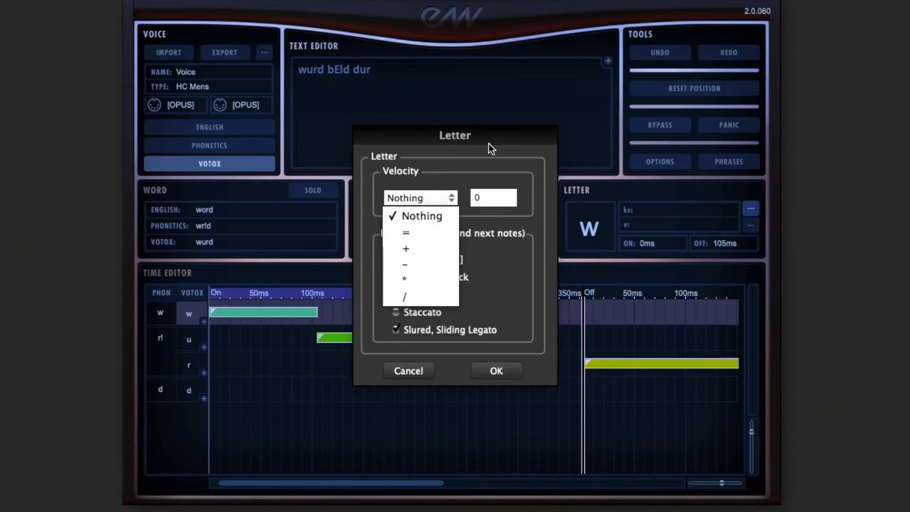
left_click(500, 151)
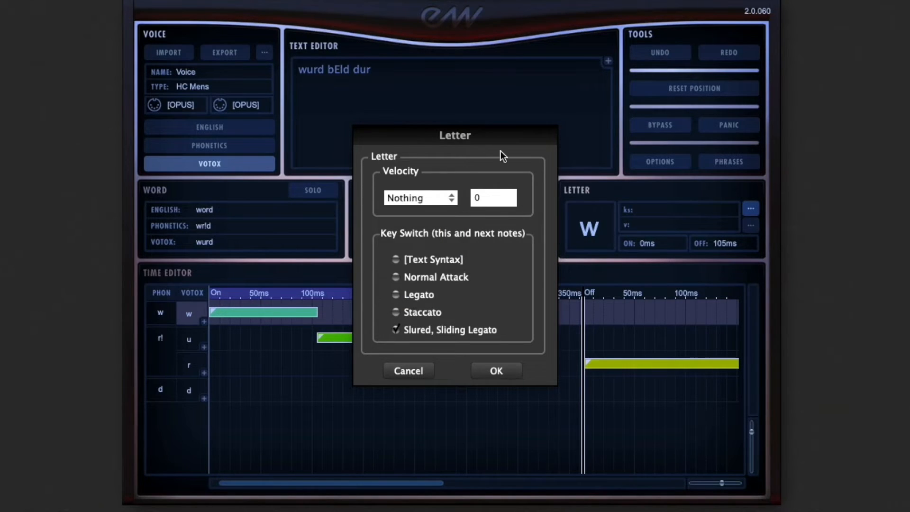
Step: Apply the velocity operator = with value 0 and the Legato key switch to the letter w
left_click(456, 199)
left_click(445, 227)
left_click(424, 295)
left_click(502, 371)
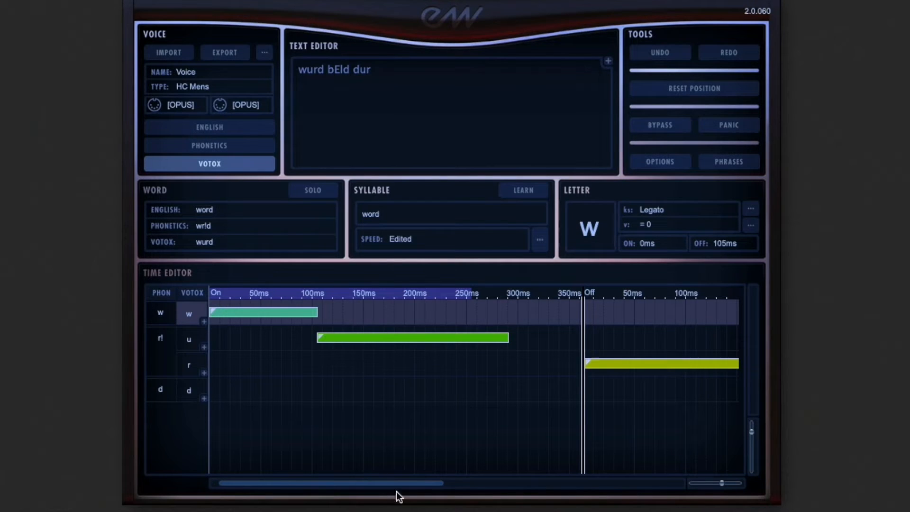
Step: Restore the letter w's key switch to [Text Syntax] and its velocity operator to Nothing
left_click(750, 211)
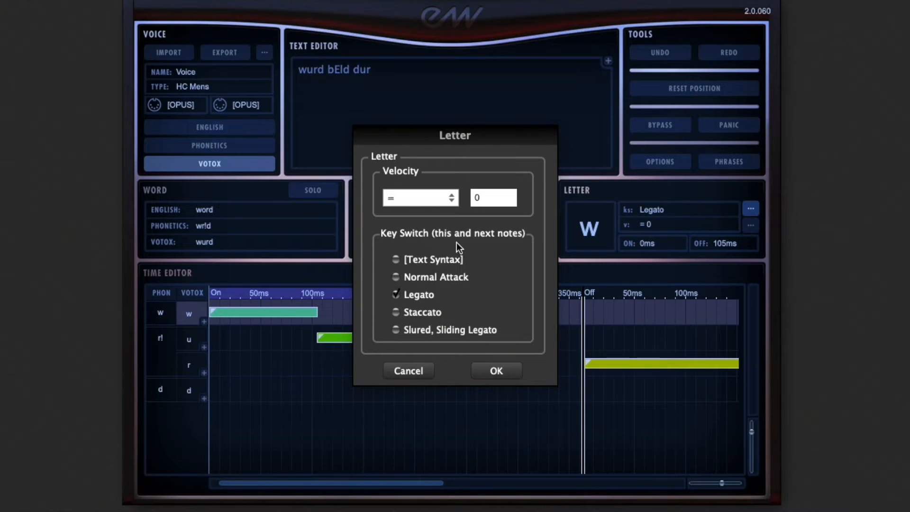
left_click(397, 259)
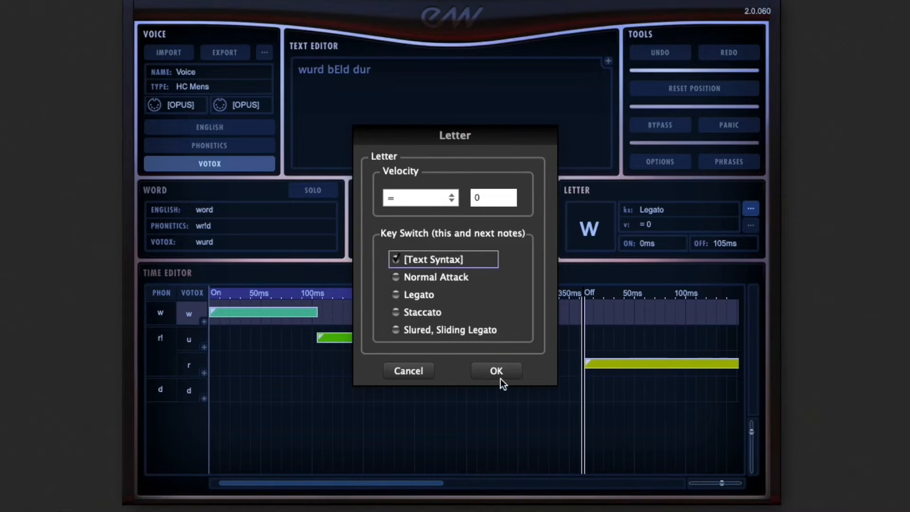
left_click(433, 198)
left_click(435, 217)
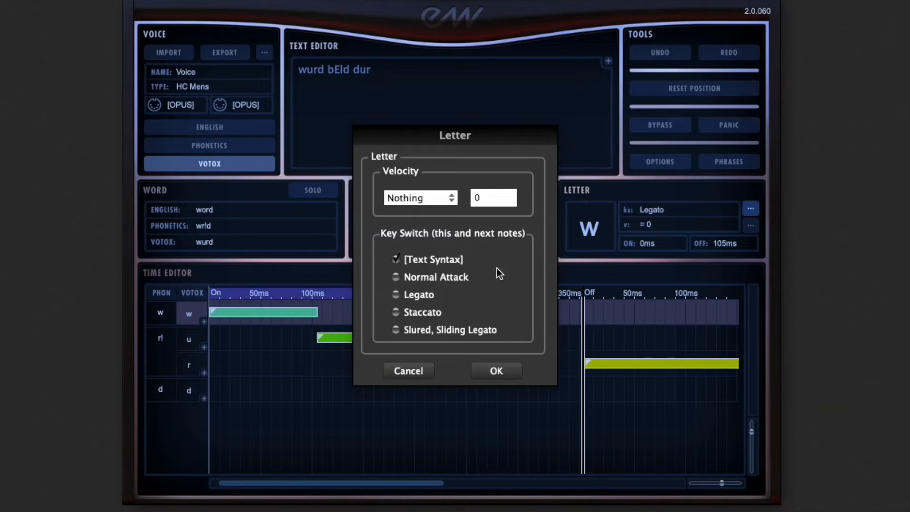
left_click(482, 372)
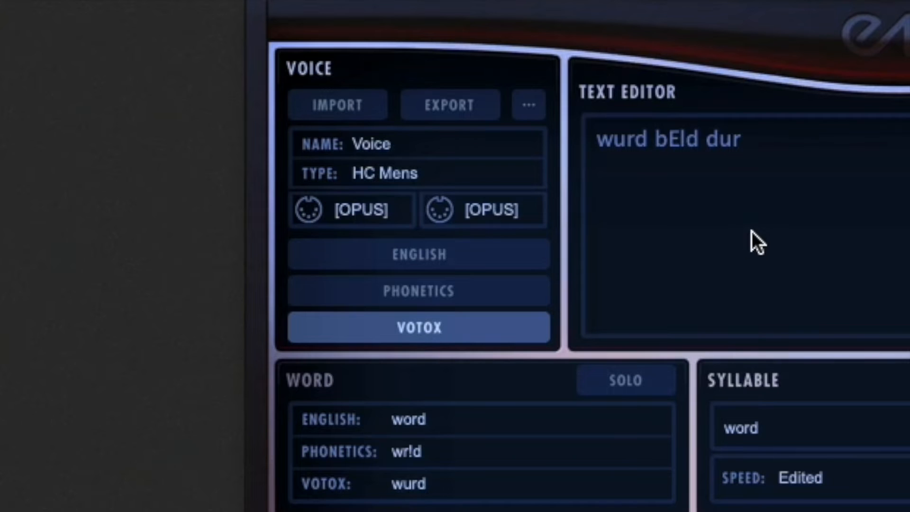
Step: Examine the voice properties, including the MIDI output and phoneme levels, without changing them
left_click(528, 105)
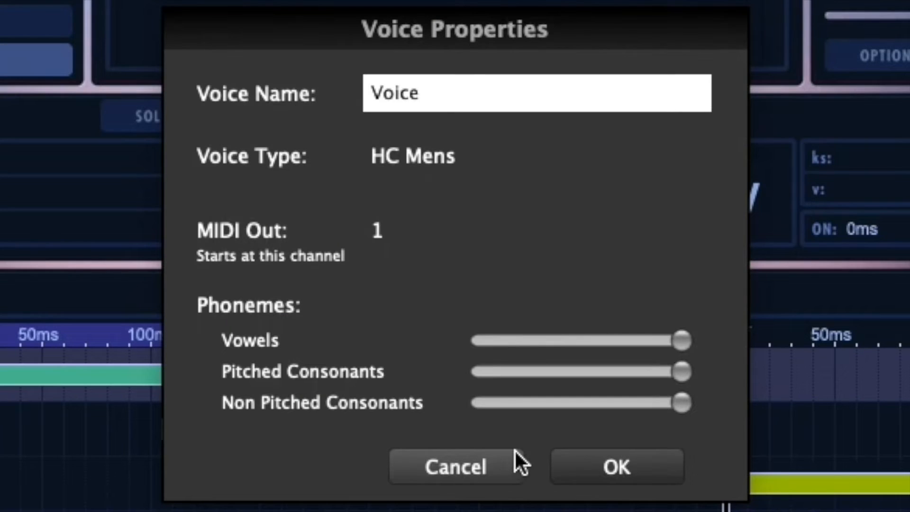
left_click(423, 477)
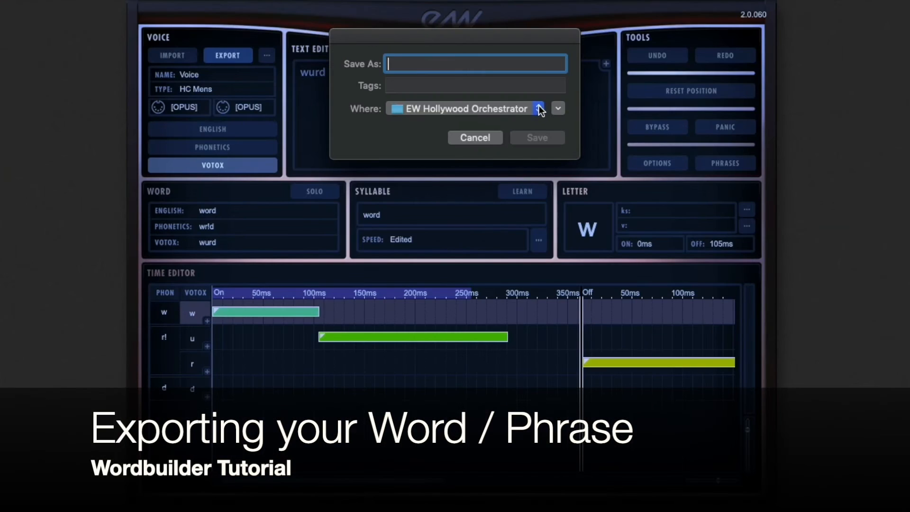
Step: Export the voice as "Wordbuilder test" into the EW Hollywood Orchestrator folder
left_click(540, 109)
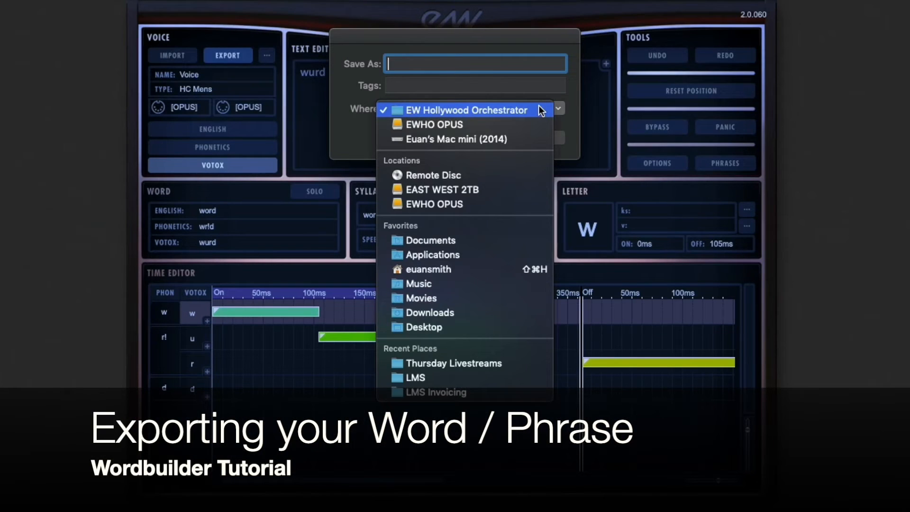
left_click(540, 109)
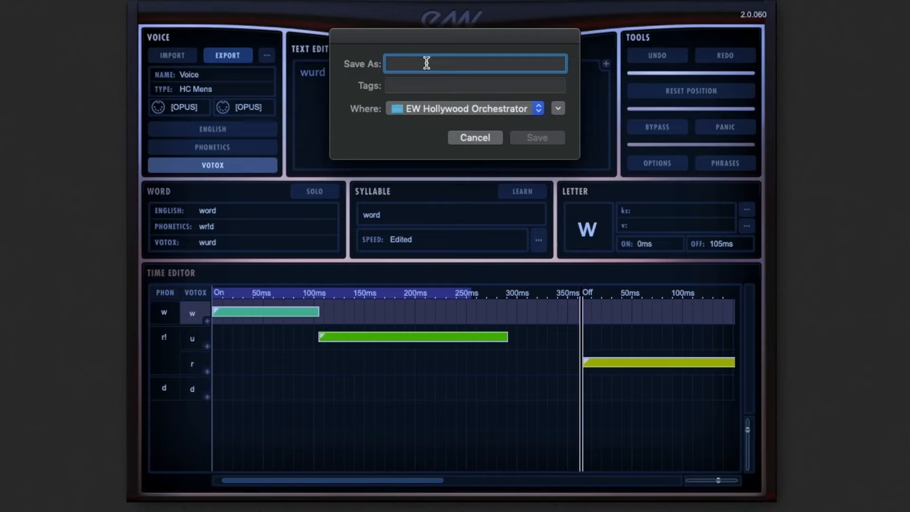
type("Wordbuilder test")
left_click(554, 137)
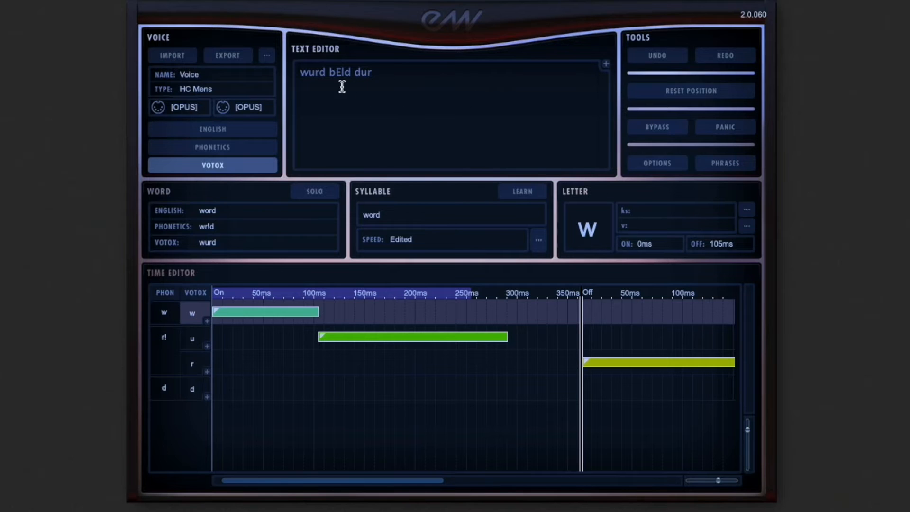
Step: Import the exported "Wordbuilder test" file into the voice
left_click(384, 72)
left_click_drag(384, 72, 269, 71)
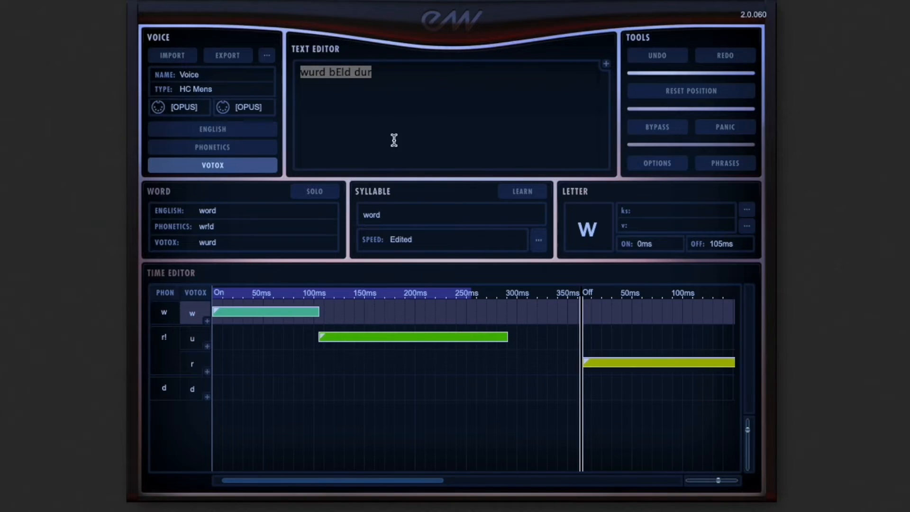
left_click(388, 72)
left_click(179, 59)
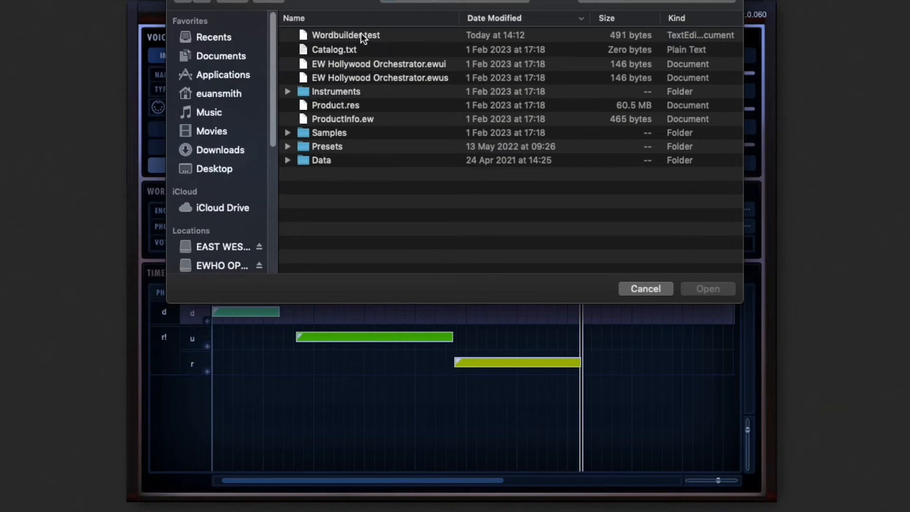
left_click(360, 34)
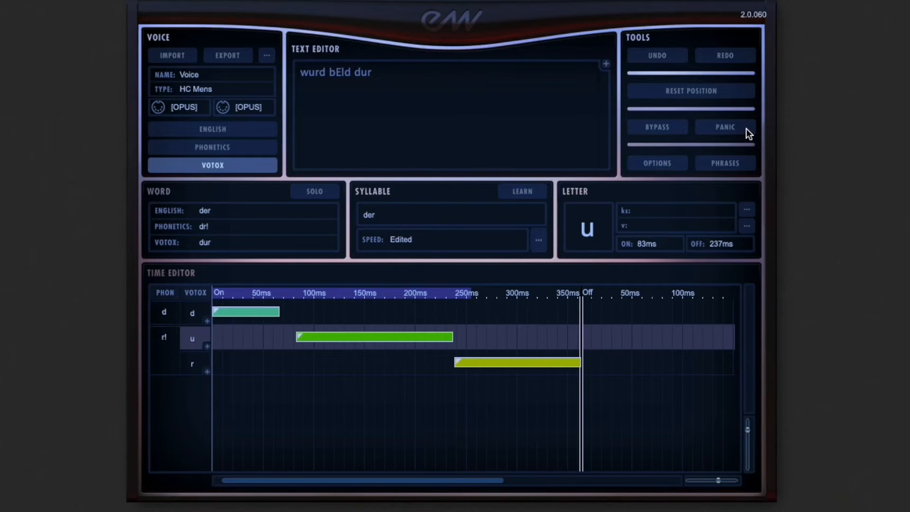
Step: Toggle the bypass and examine the language and vowel mode choices in the general options
left_click(668, 130)
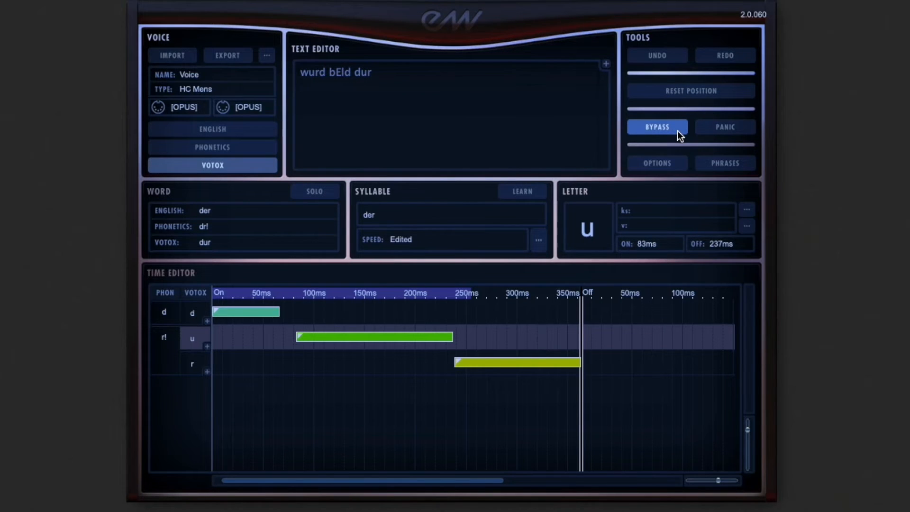
left_click(673, 166)
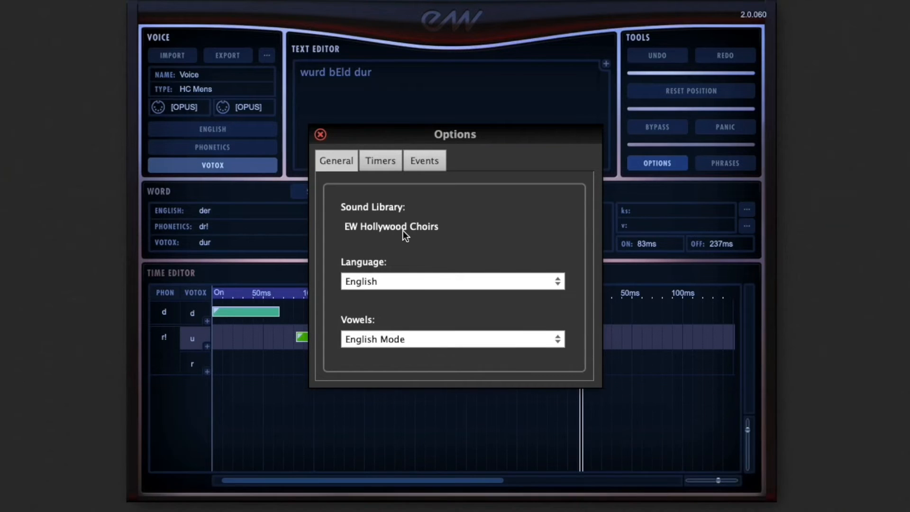
left_click(419, 293)
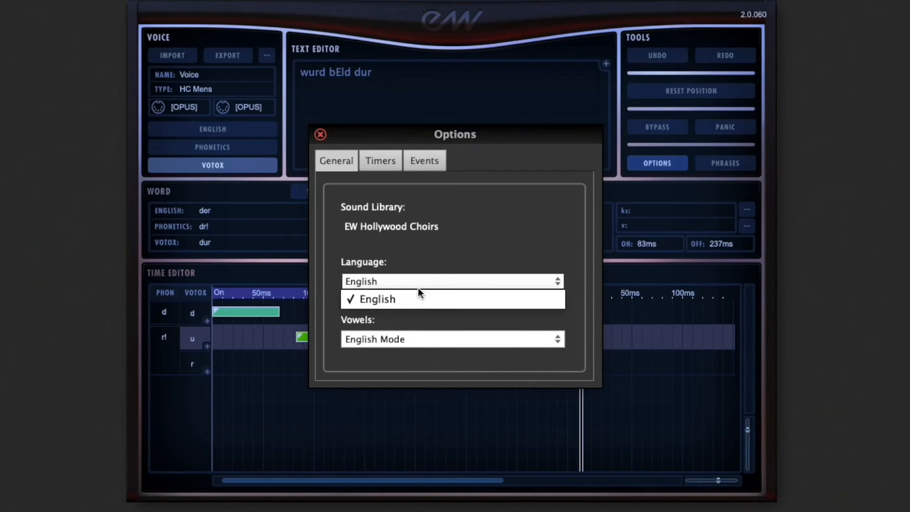
left_click(468, 322)
left_click(475, 339)
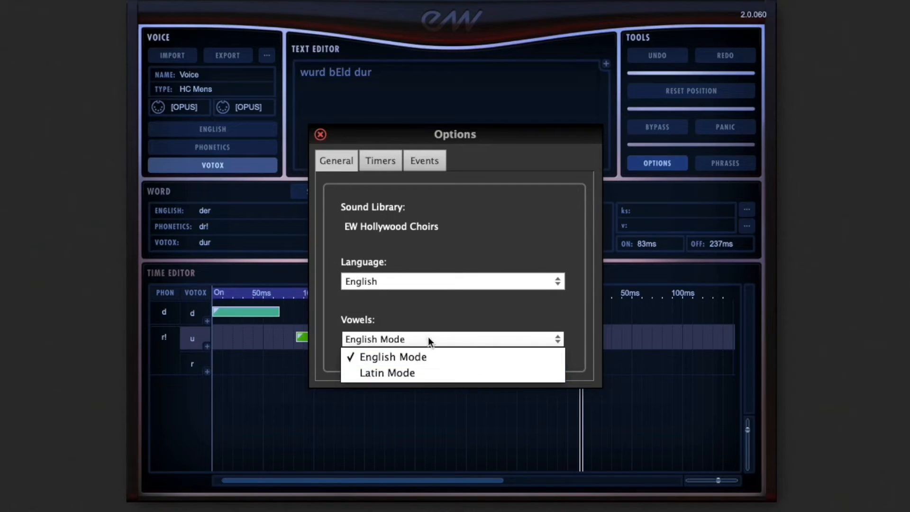
left_click(438, 317)
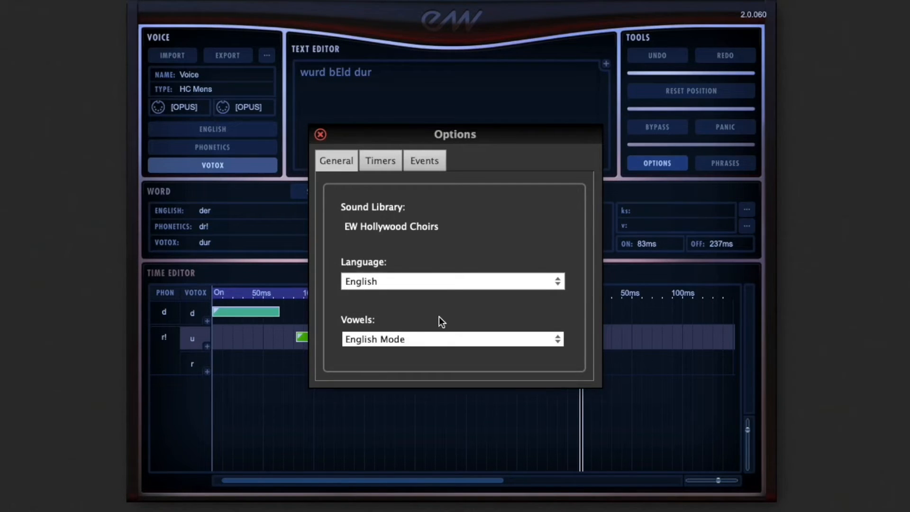
Step: Examine the Chord Timer option and the Return to the Beginning and Hold Syllable event settings, and close the options
left_click(385, 164)
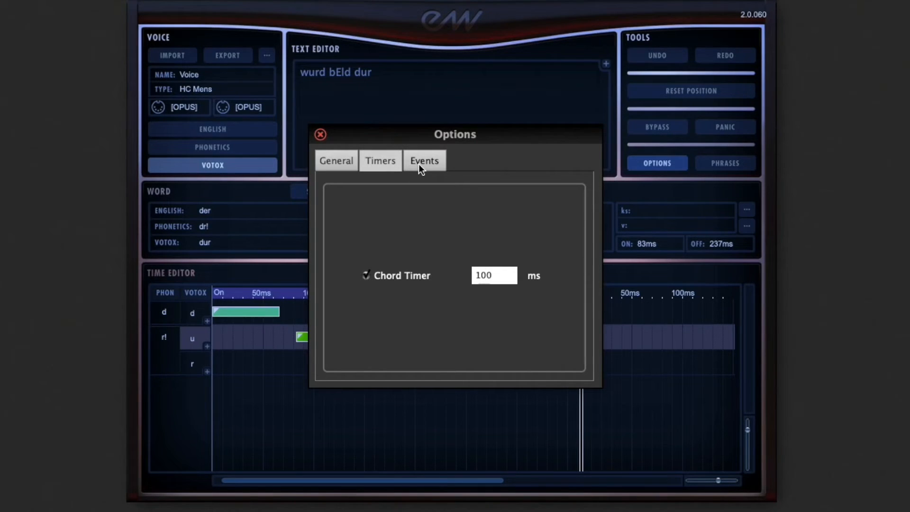
left_click(443, 161)
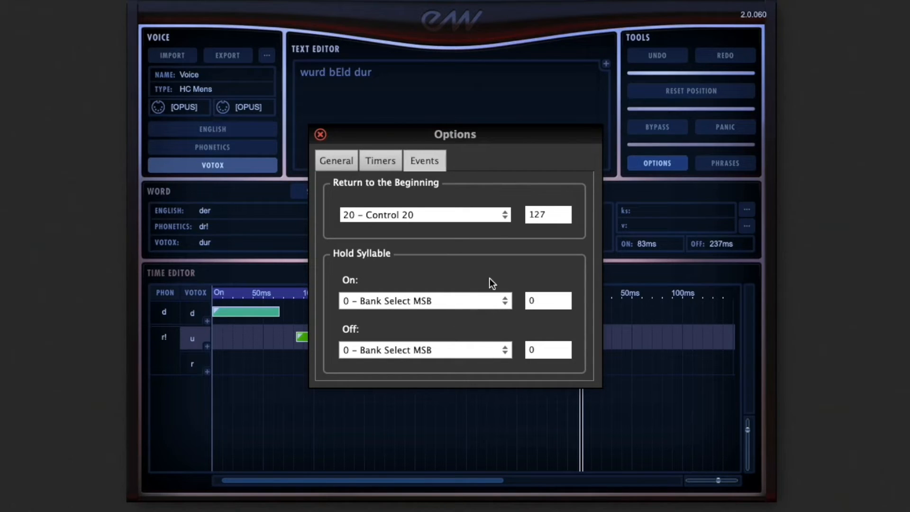
left_click(348, 163)
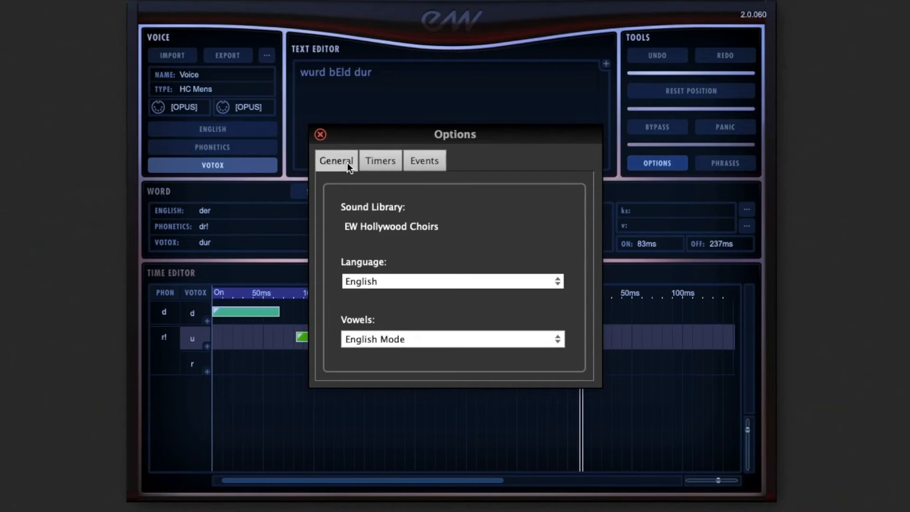
left_click(324, 138)
Step: Insert the preset English phrase "Infinity" after the existing text
left_click(730, 164)
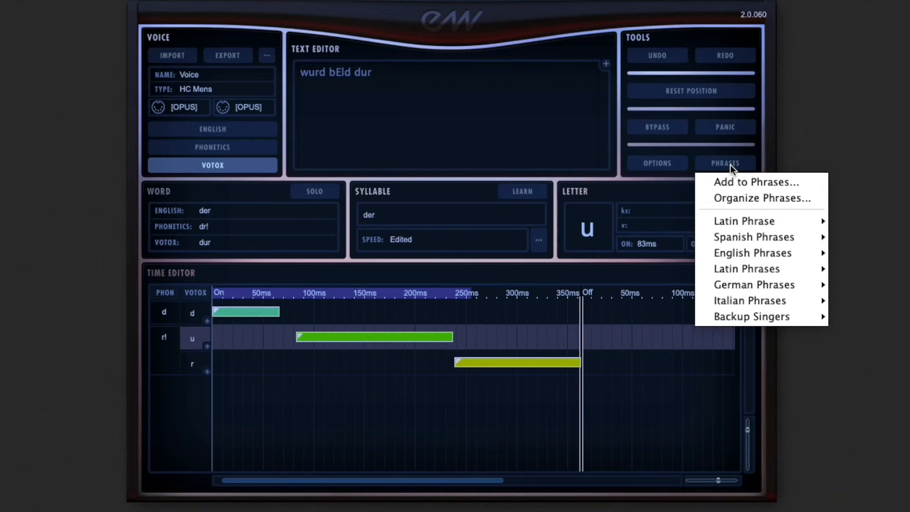
mouse_move(794, 259)
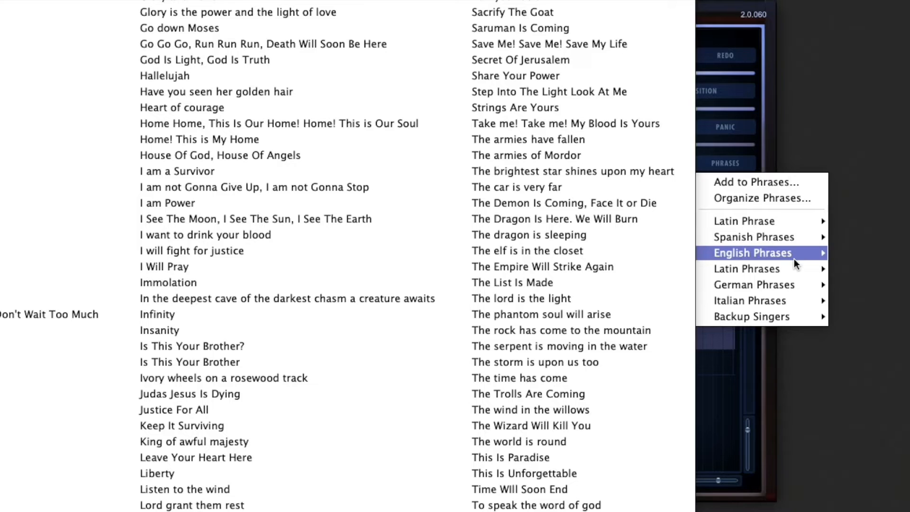
left_click(200, 315)
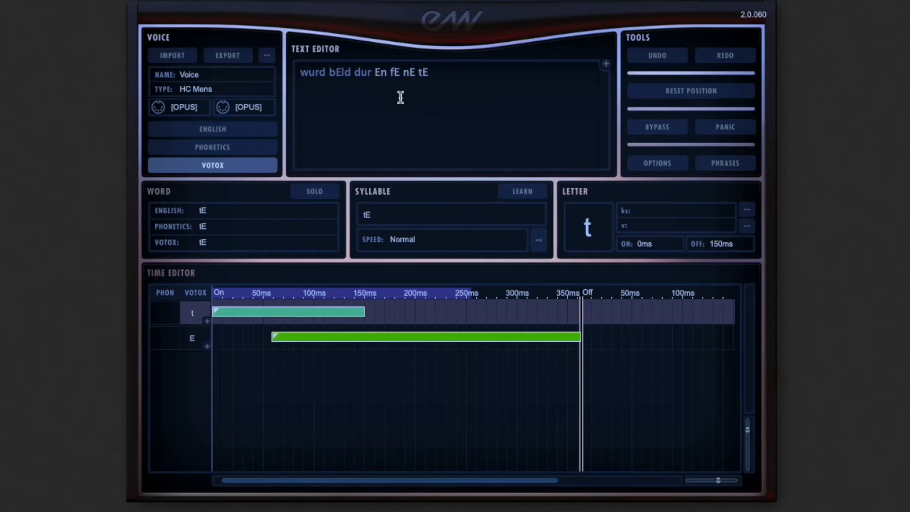
Step: Delete the Votox words "wurd bEld dur" from the text, keeping only the inserted phrase
left_click(373, 71)
left_click_drag(373, 70, 300, 71)
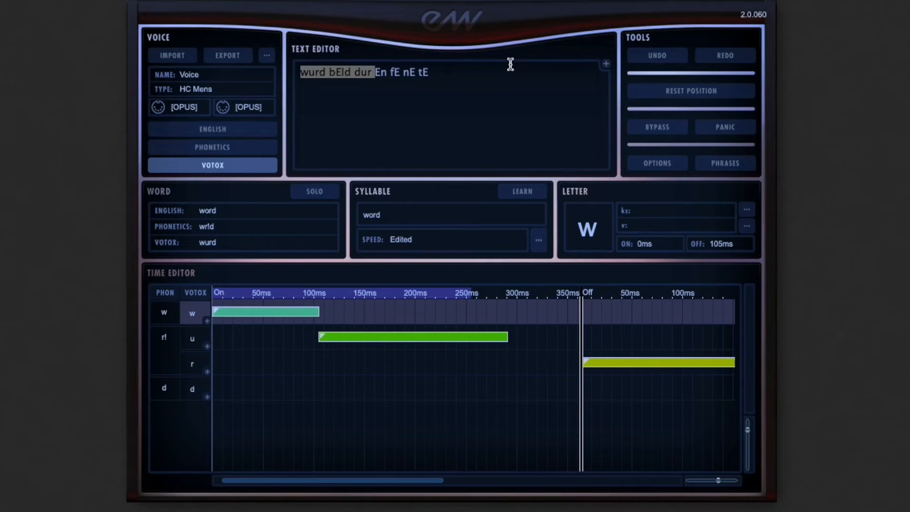
key("BackSpace")
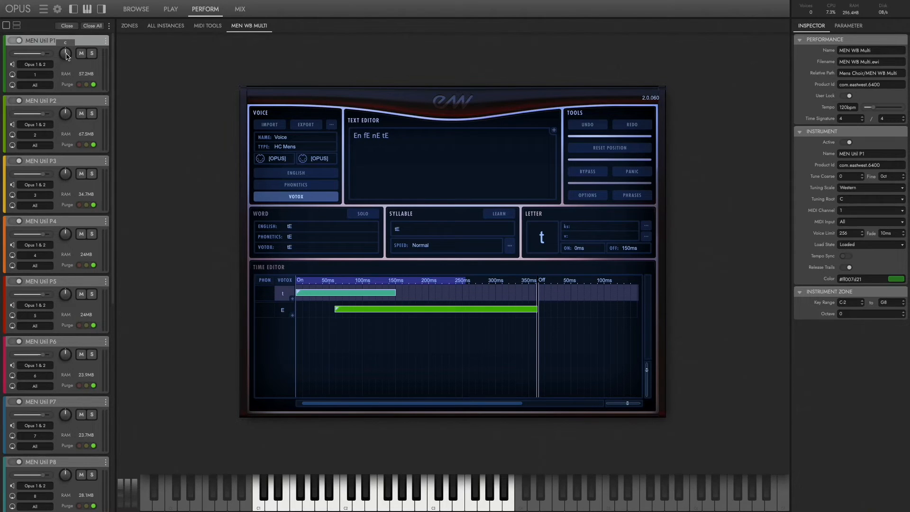
Step: Centre the pan of MEN Util P1, toggle its mute on and off, and solo it
left_click_drag(67, 72, 66, 53)
left_click(82, 53)
left_click(81, 53)
left_click(92, 54)
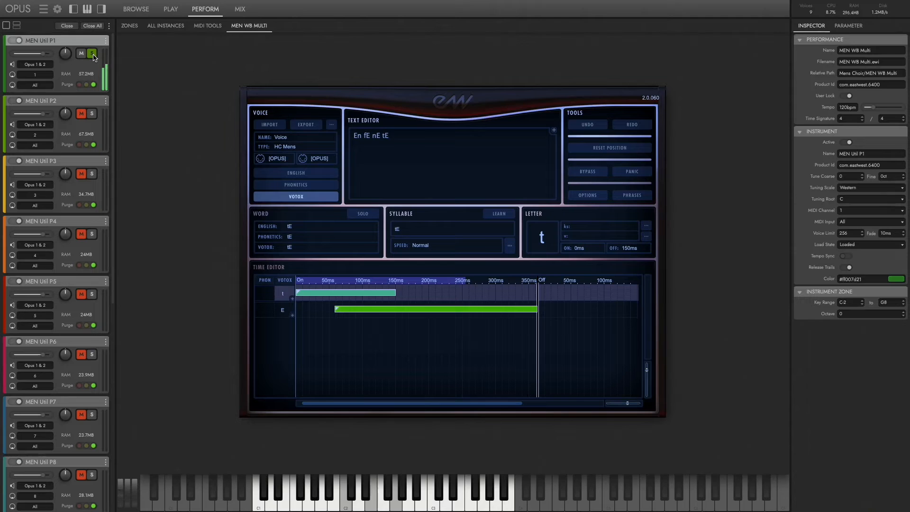
Step: Solo MEN Util P2, P3 and P4 alongside P1, and clear those added solos again
left_click(92, 114)
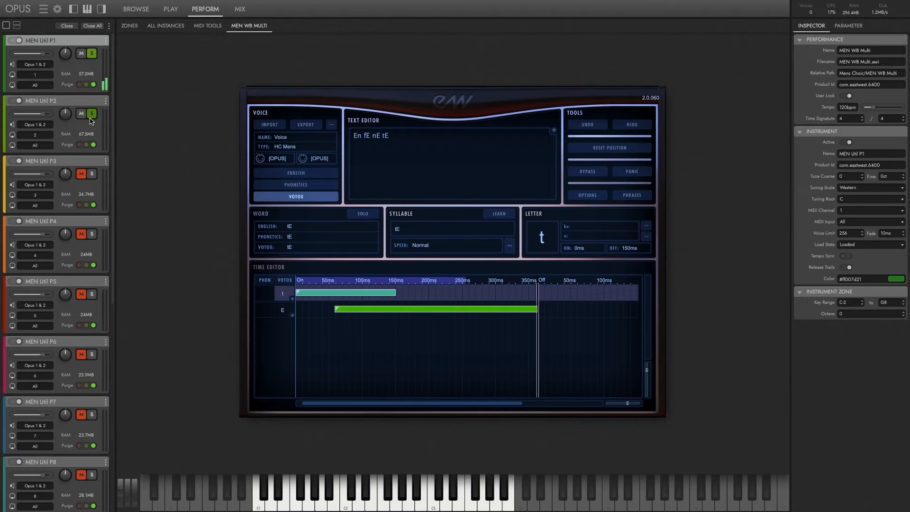
left_click(93, 174)
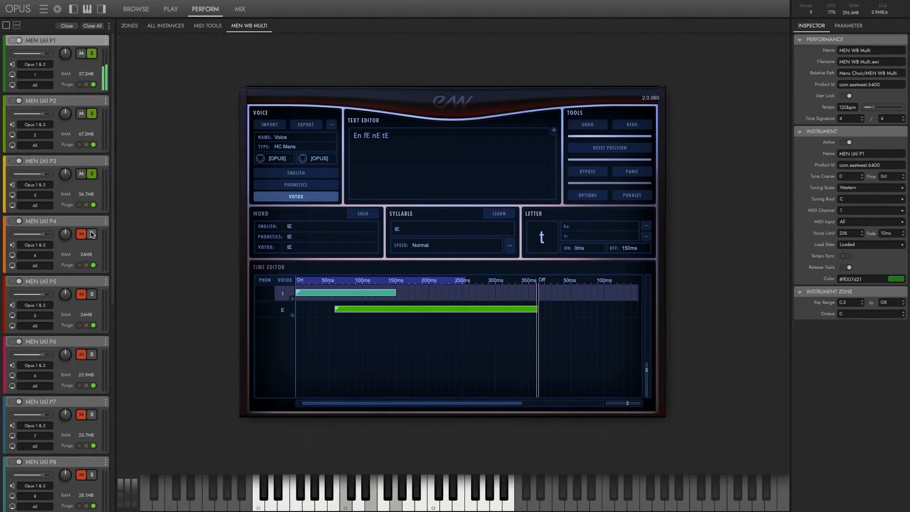
left_click(92, 174)
left_click(92, 114)
left_click(92, 234)
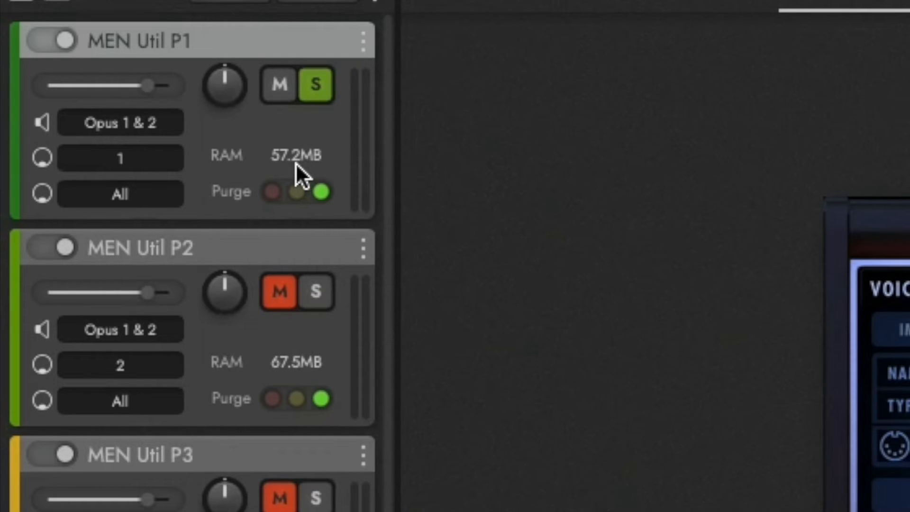
Step: Examine the audio output, MIDI channel and MIDI input choices of MEN Util P1 in the instrument rack
left_click(160, 121)
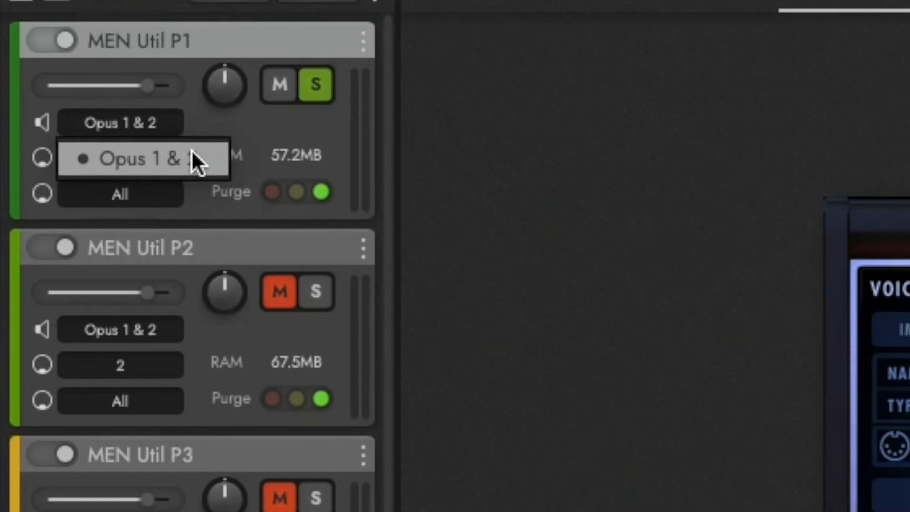
left_click(191, 152)
left_click(161, 161)
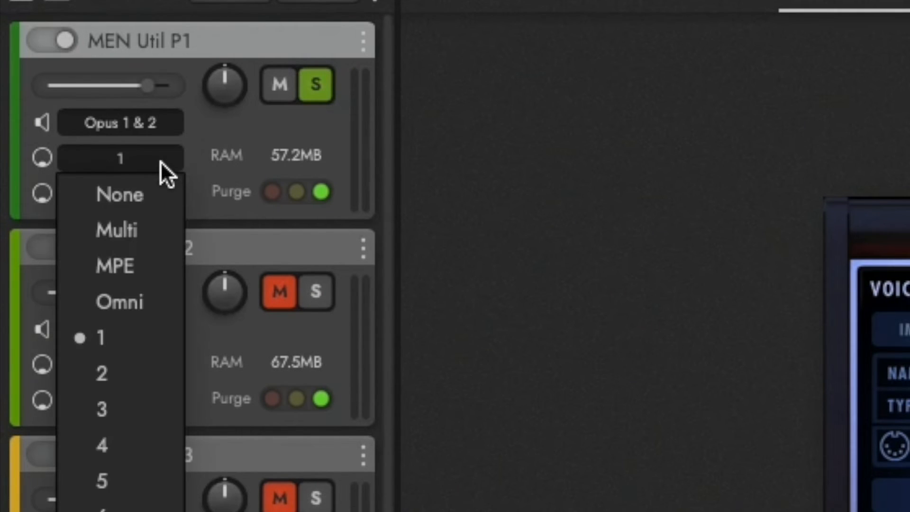
left_click(212, 133)
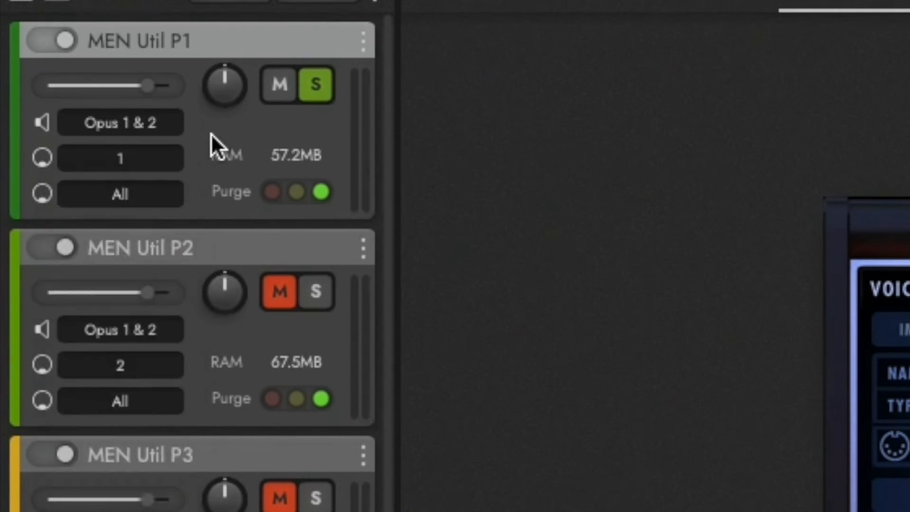
left_click(119, 166)
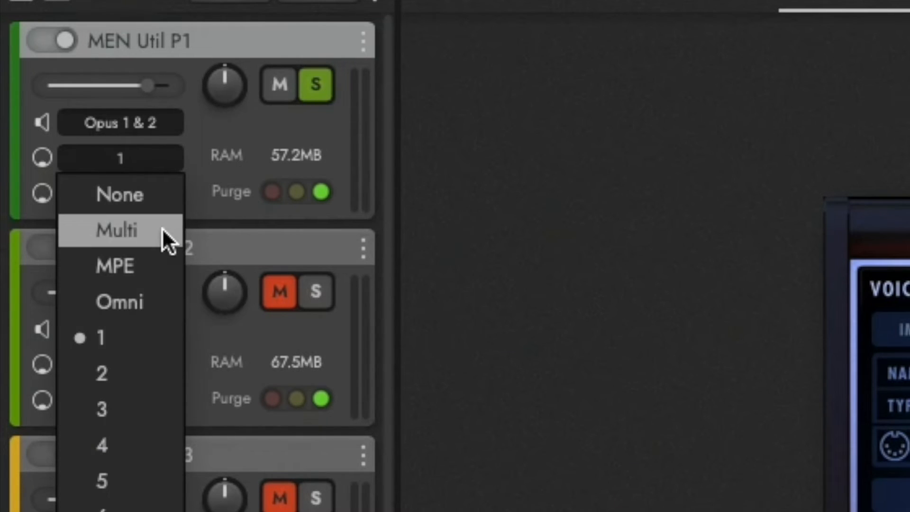
left_click(245, 126)
left_click(118, 195)
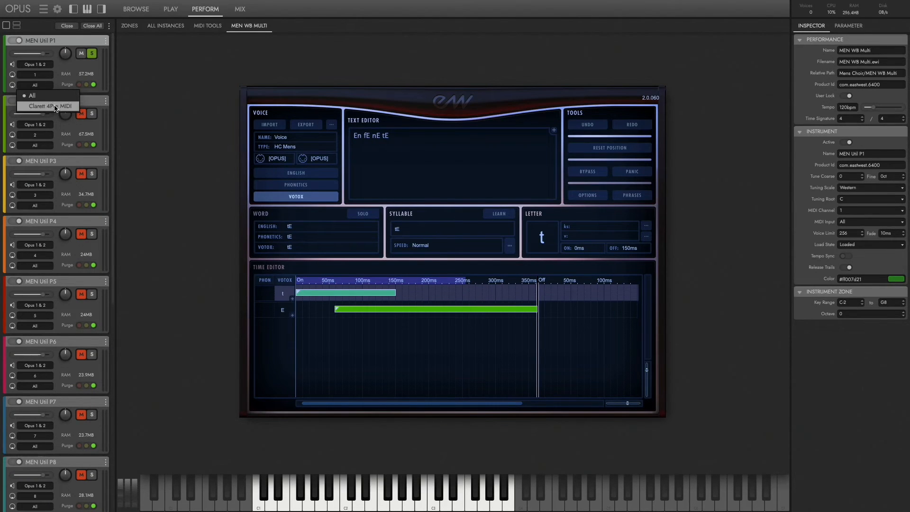
left_click(49, 71)
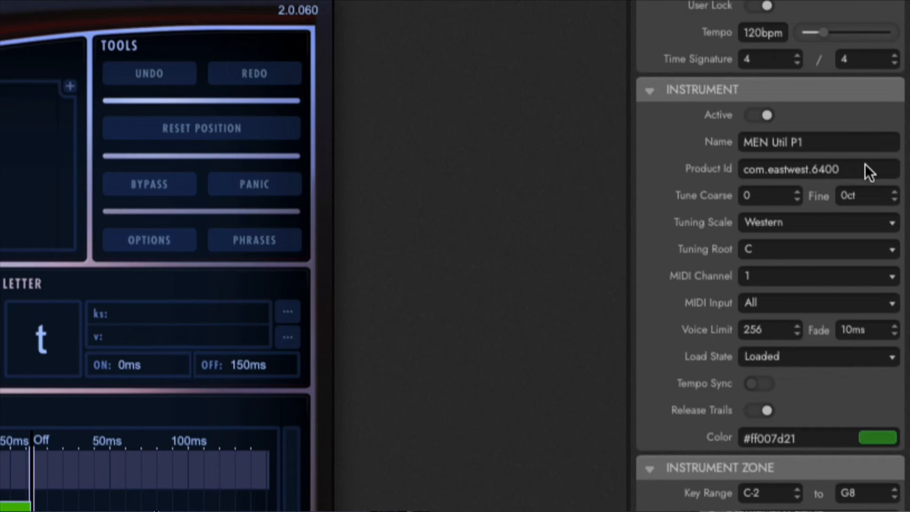
Step: Examine the Tuning Scale choices for MEN Util P1 in the instrument properties, keeping Western
left_click(859, 223)
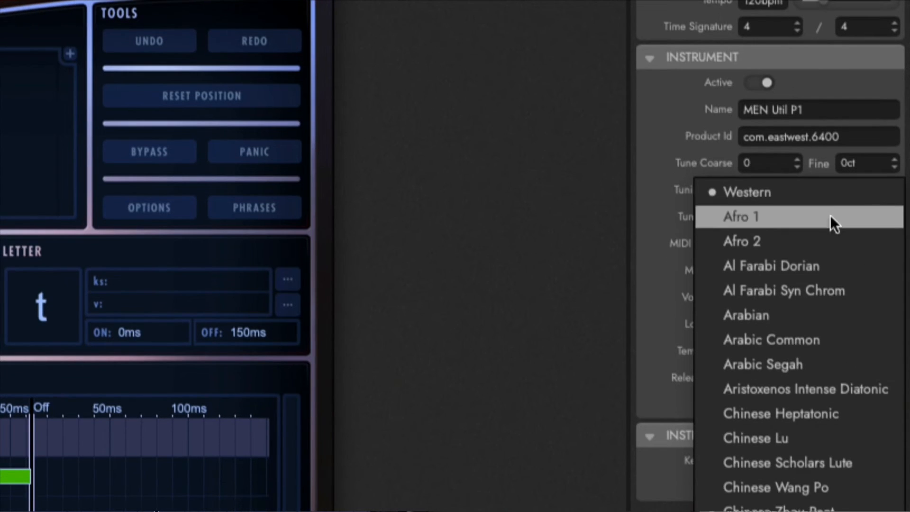
left_click(640, 186)
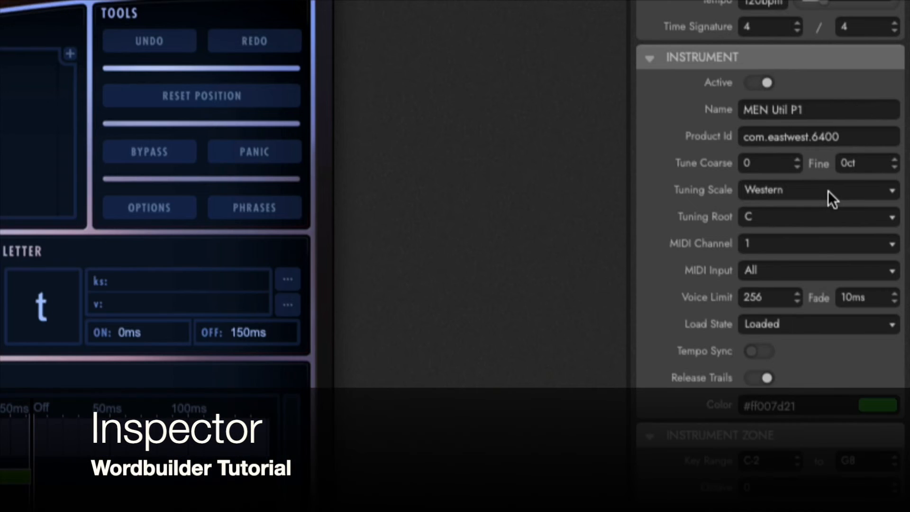
left_click(829, 190)
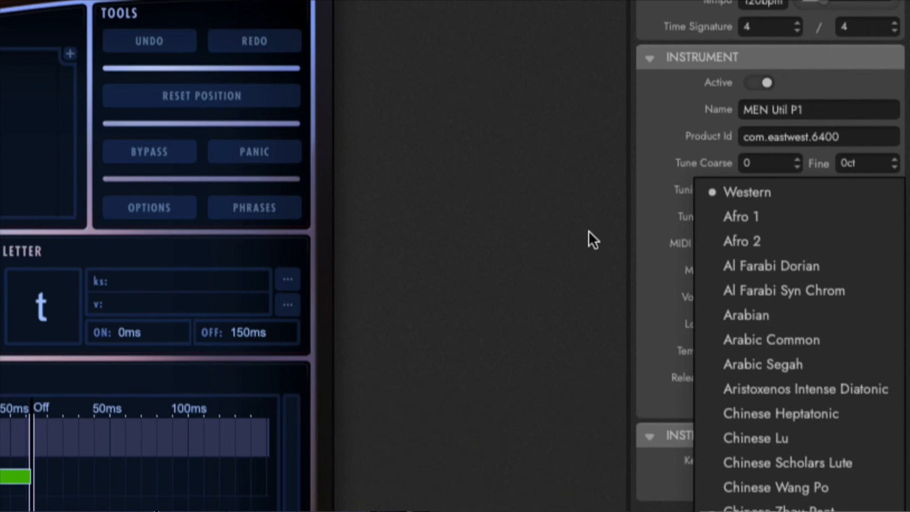
left_click(670, 191)
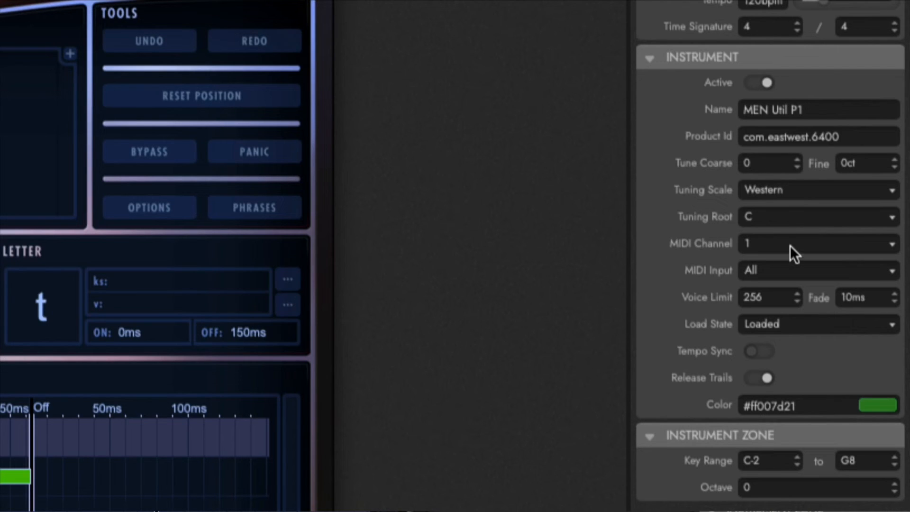
Step: Examine the Voice Limit and Load State settings of MEN Util P1, and switch Tempo Sync off
left_click(778, 296)
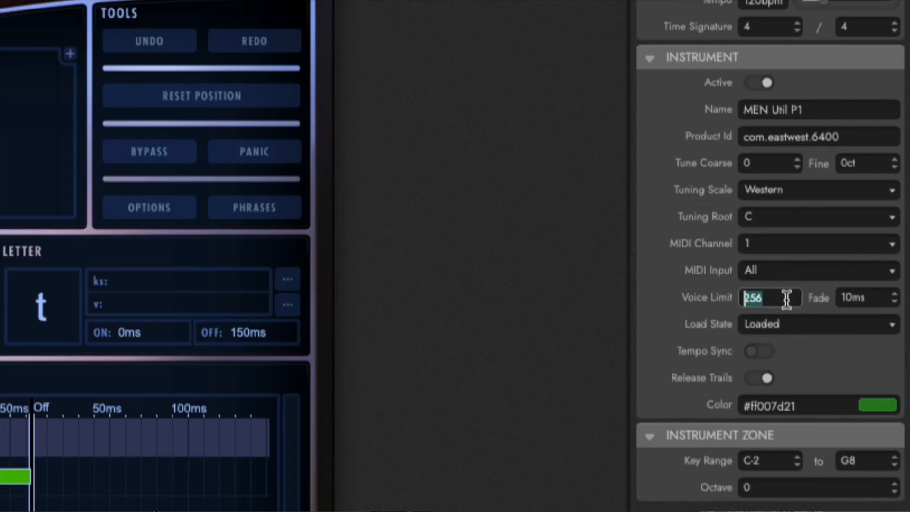
left_click(725, 292)
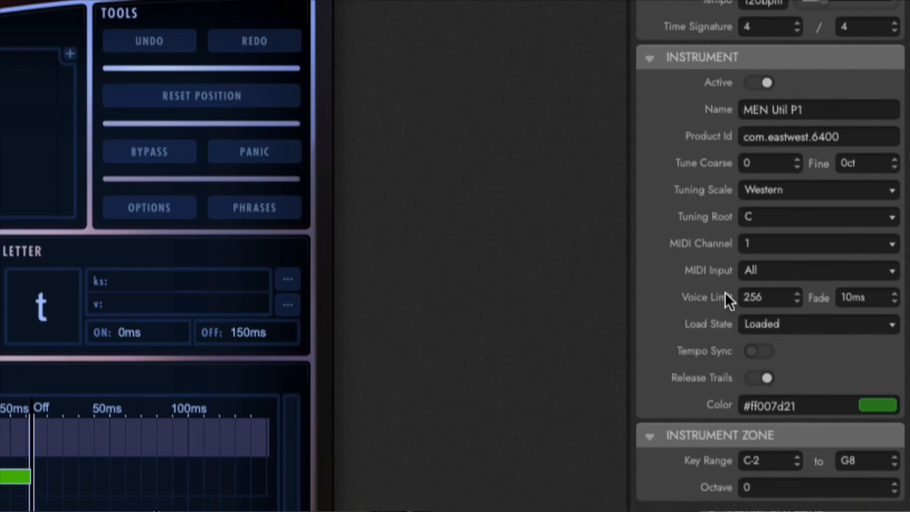
left_click(850, 325)
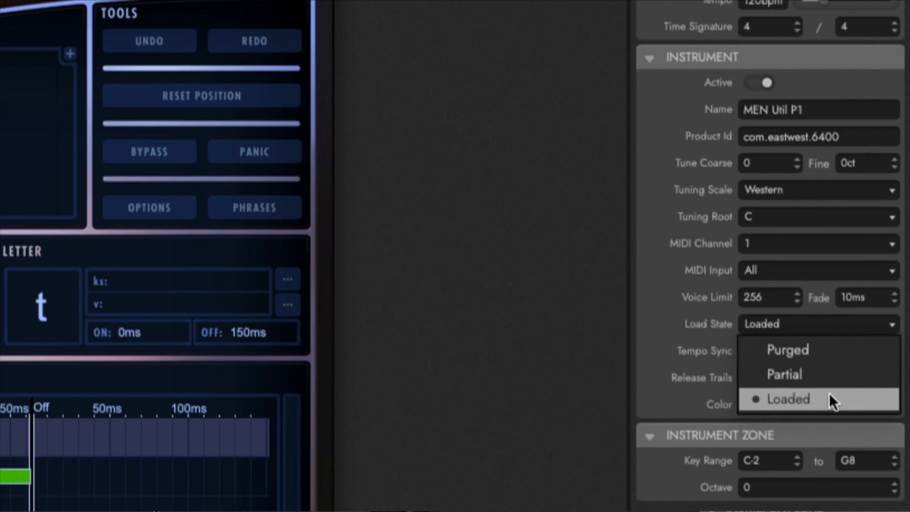
left_click(650, 318)
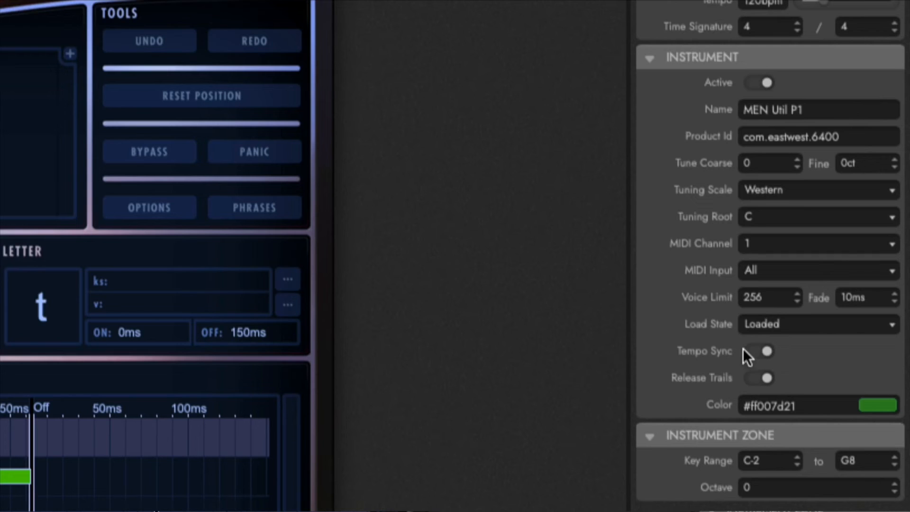
left_click(758, 351)
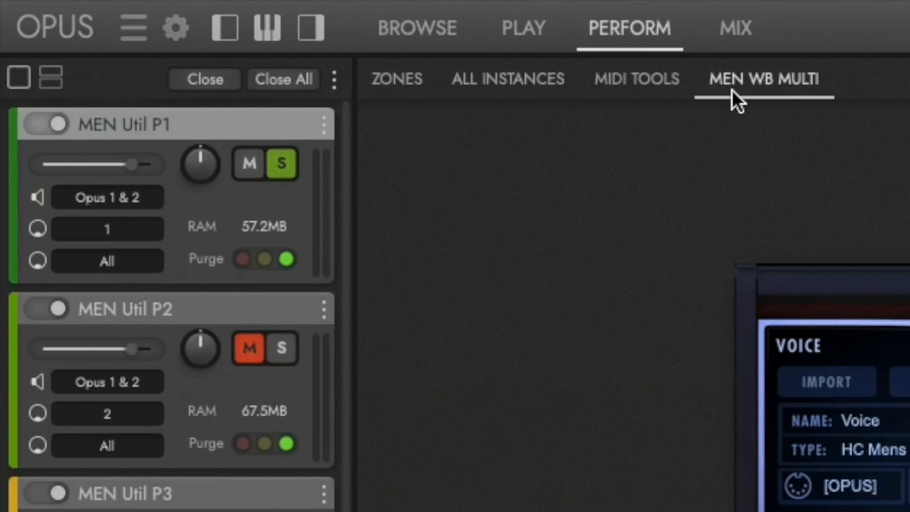
Step: Add an Arpeggiator to the performance's MIDI tools
left_click(655, 90)
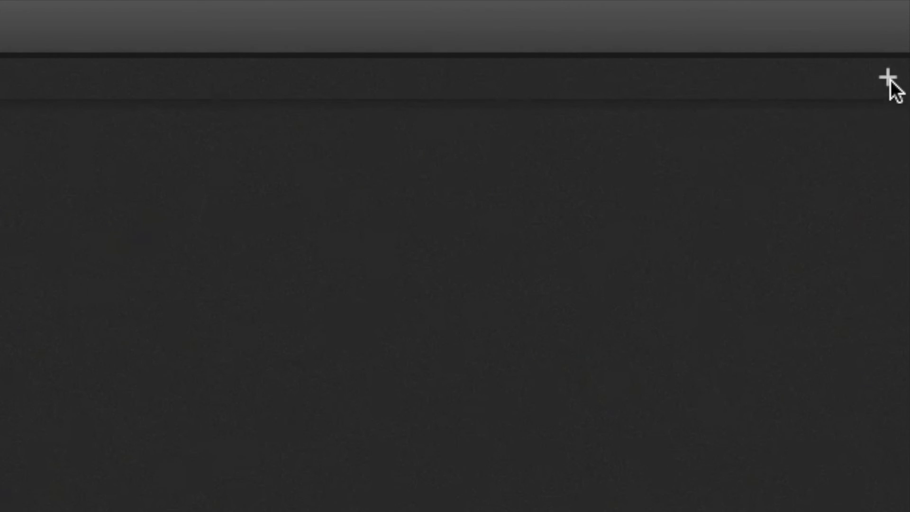
left_click(889, 81)
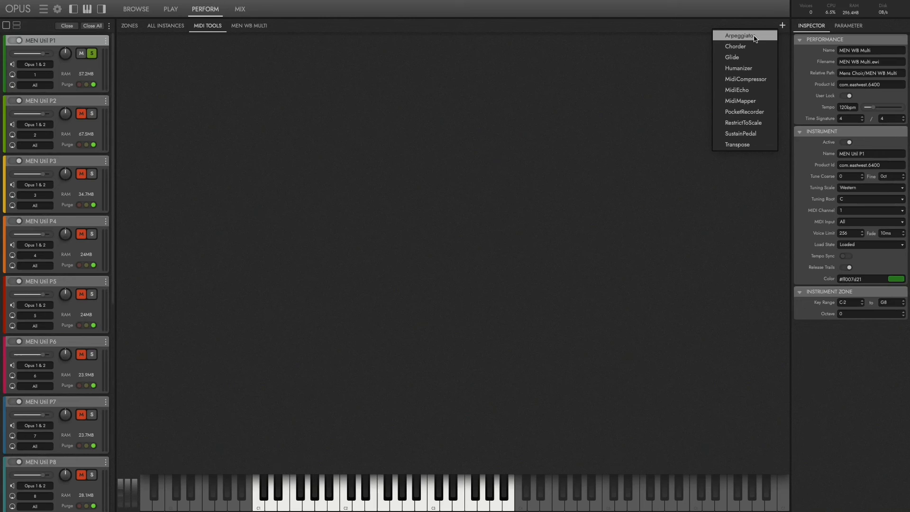
left_click(755, 38)
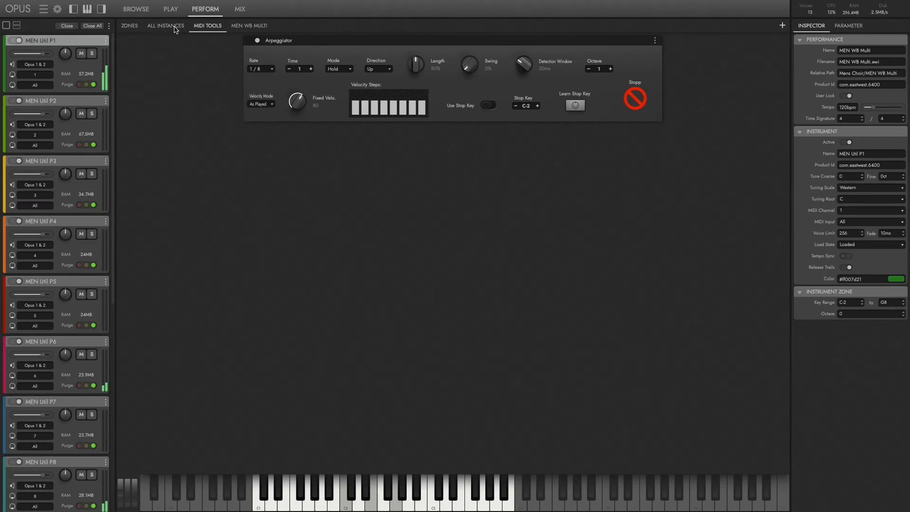
Step: Compare the all-instances, WordBuilder and MIDI tools views, finishing on the all-instances view
left_click(171, 27)
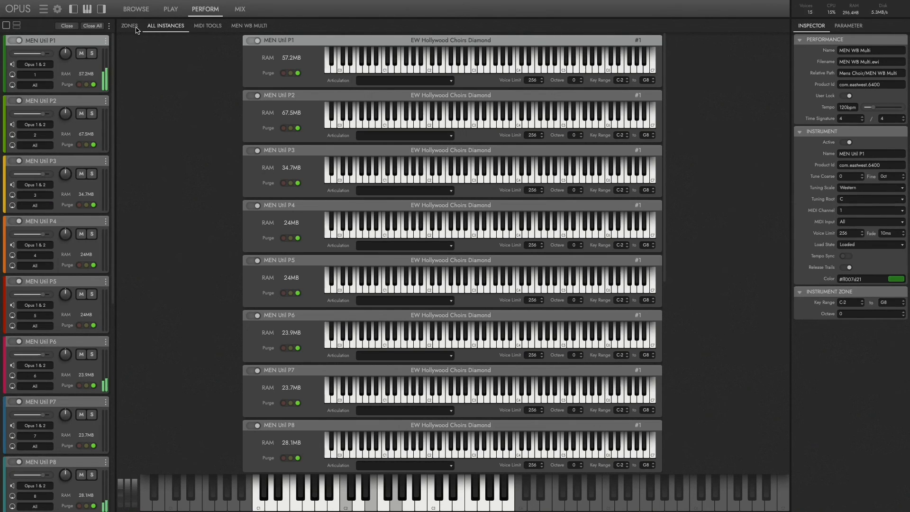
left_click(263, 27)
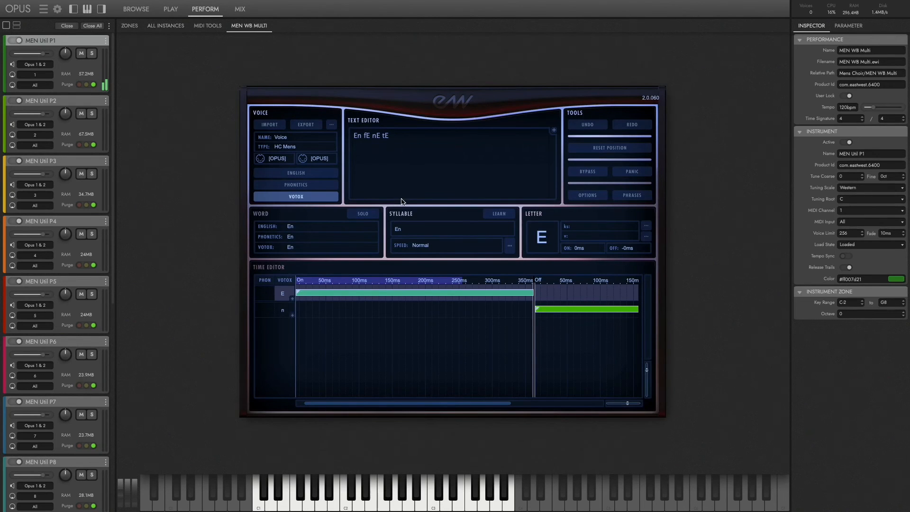
left_click(208, 27)
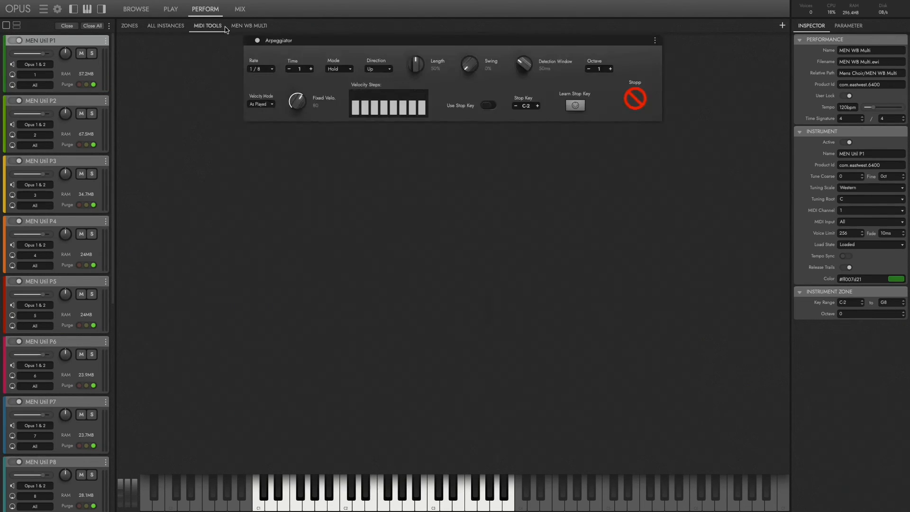
left_click(166, 25)
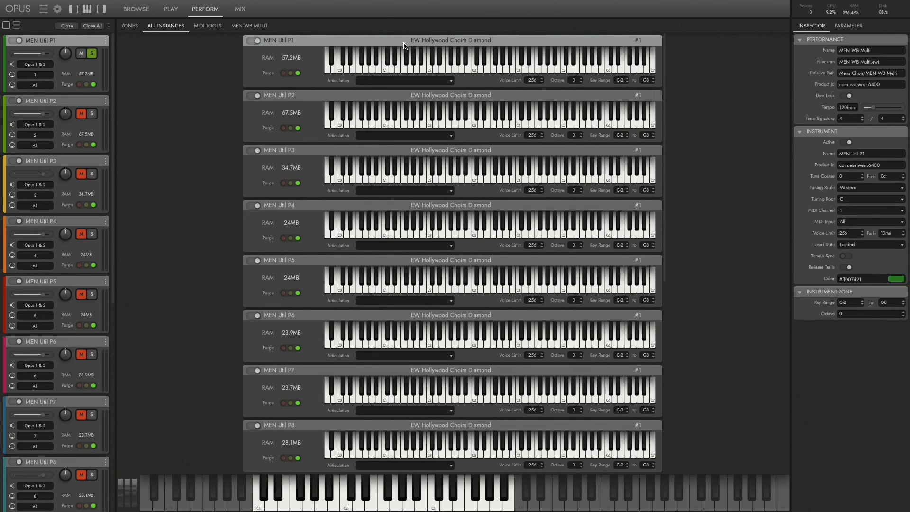
Step: Play notes on the MEN Util P1 keyboard and clear its solo so all instruments can sound
mouse_move(480, 70)
left_mouse_down()
mouse_move(571, 72)
mouse_move(476, 62)
mouse_move(365, 73)
left_mouse_up()
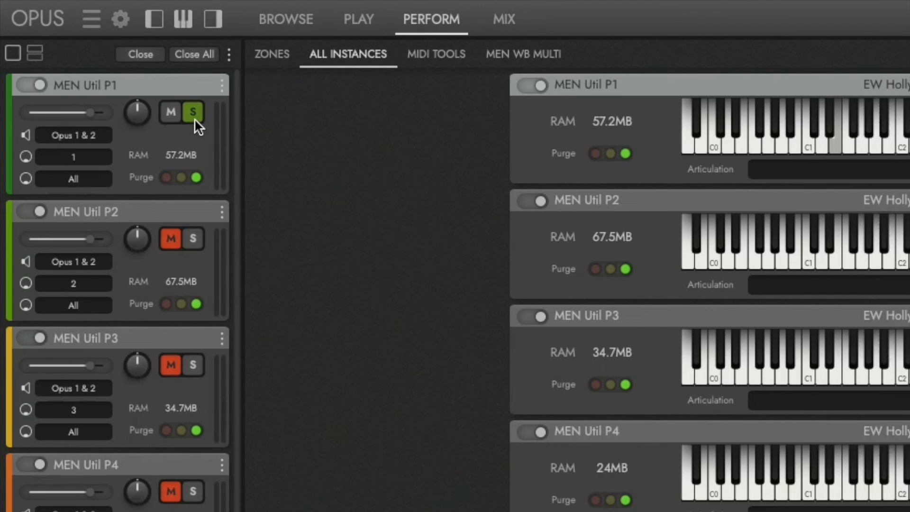
left_click(194, 117)
left_click(824, 138)
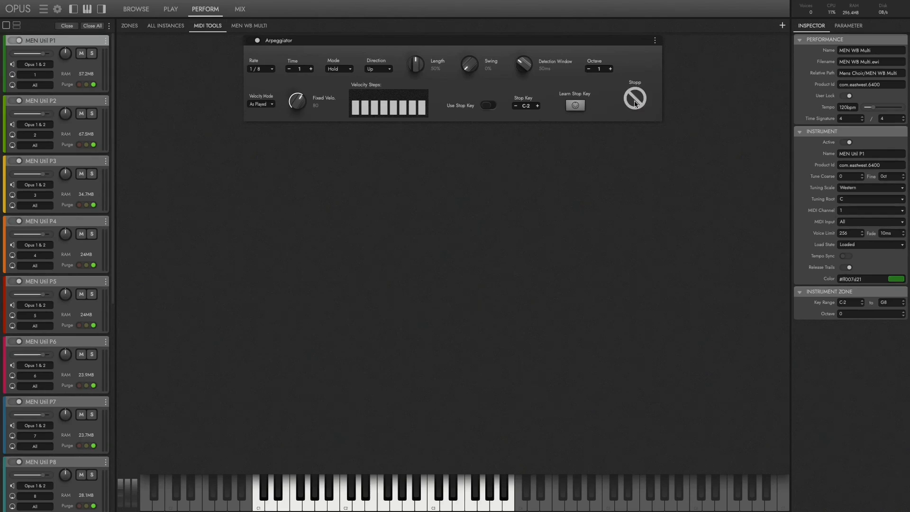
Step: Remove all MIDI tools, including the Arpeggiator, from the performance
left_click(655, 40)
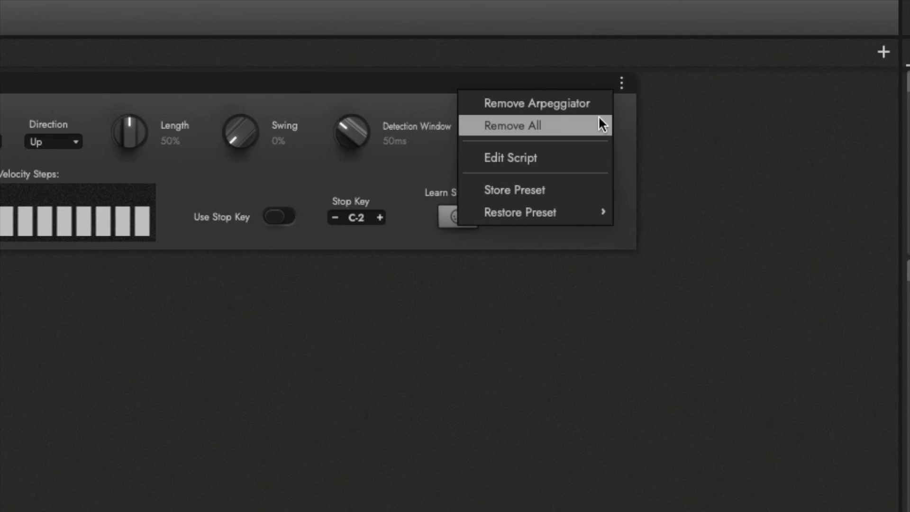
left_click(600, 124)
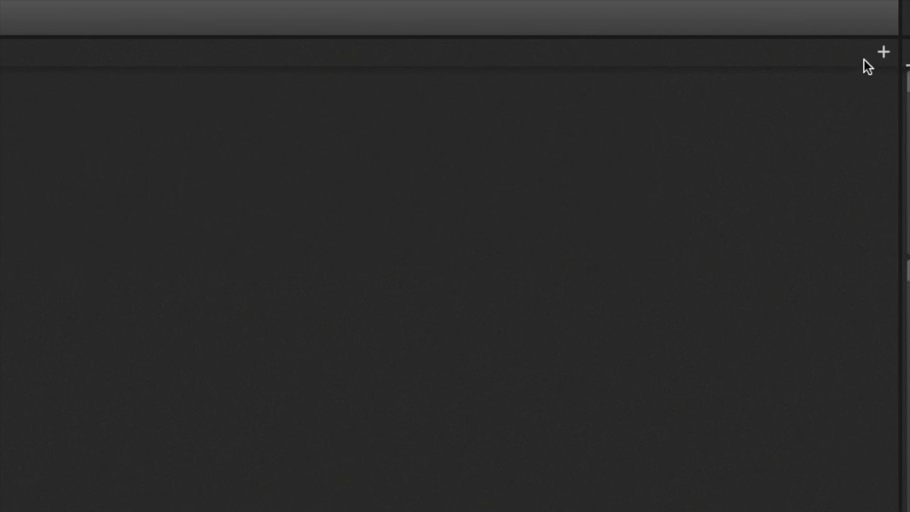
Step: Examine the trigger mode choices of MEN Util P1 in the zones view, keeping Pass Thru, and return to the MIDI tools
left_click(166, 26)
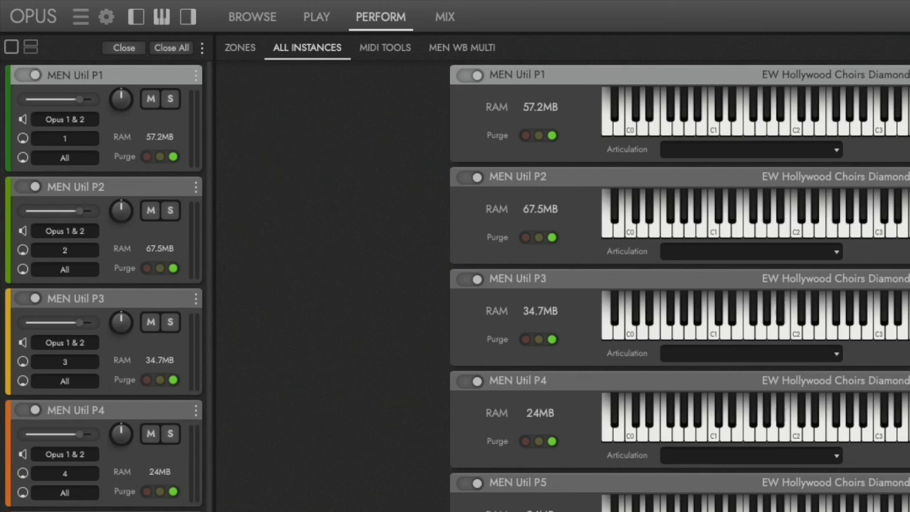
left_click(240, 49)
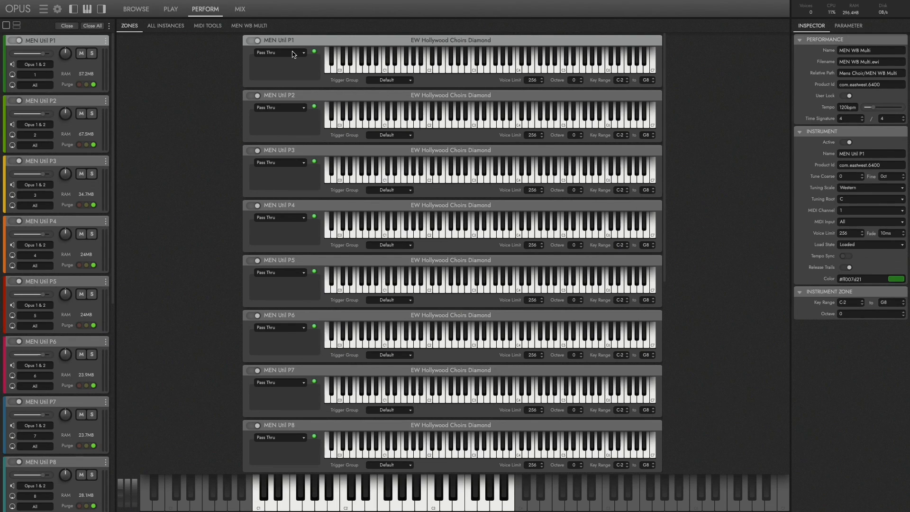
left_click(294, 53)
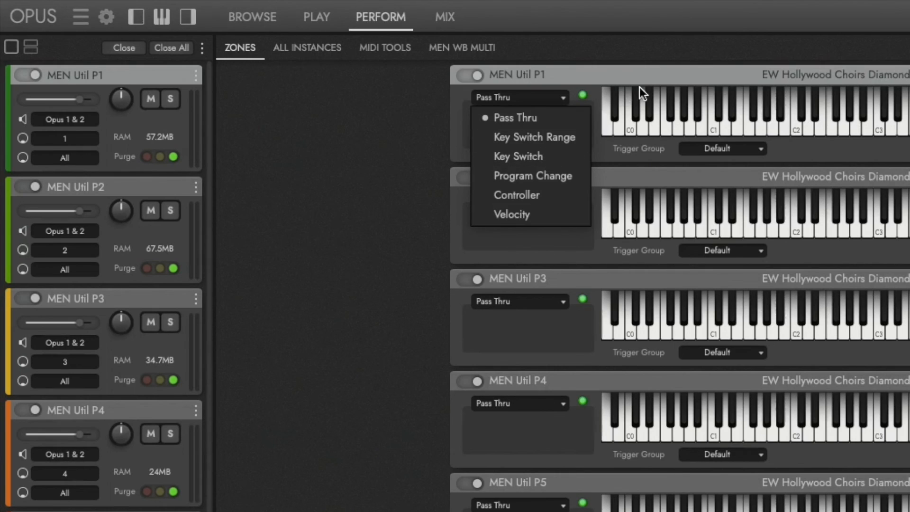
left_click(656, 78)
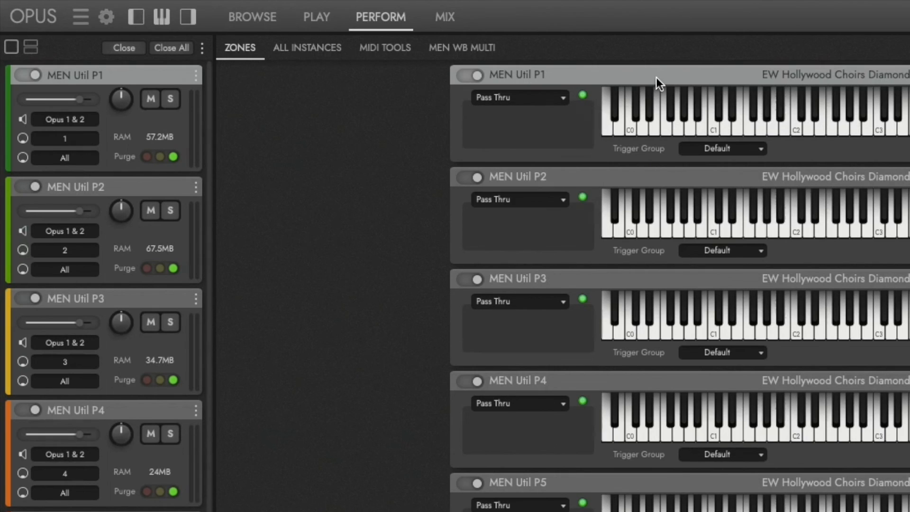
left_click(314, 49)
left_click(397, 46)
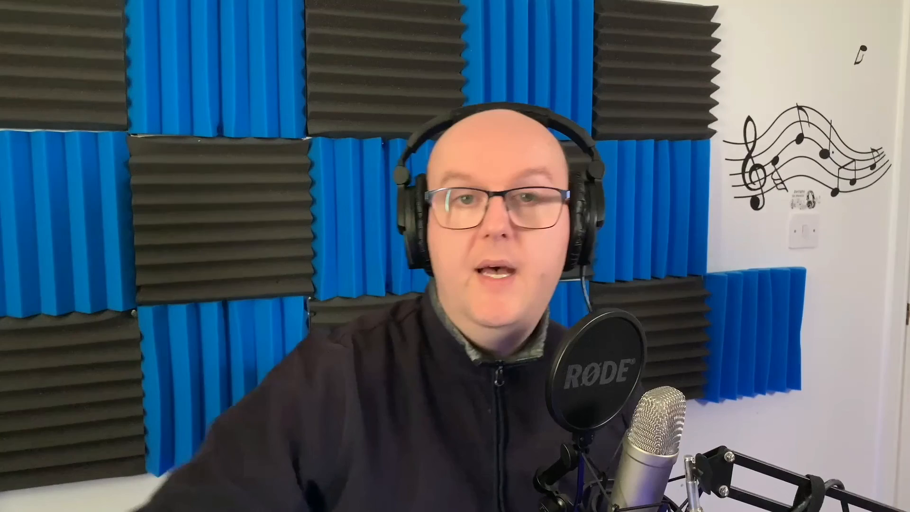